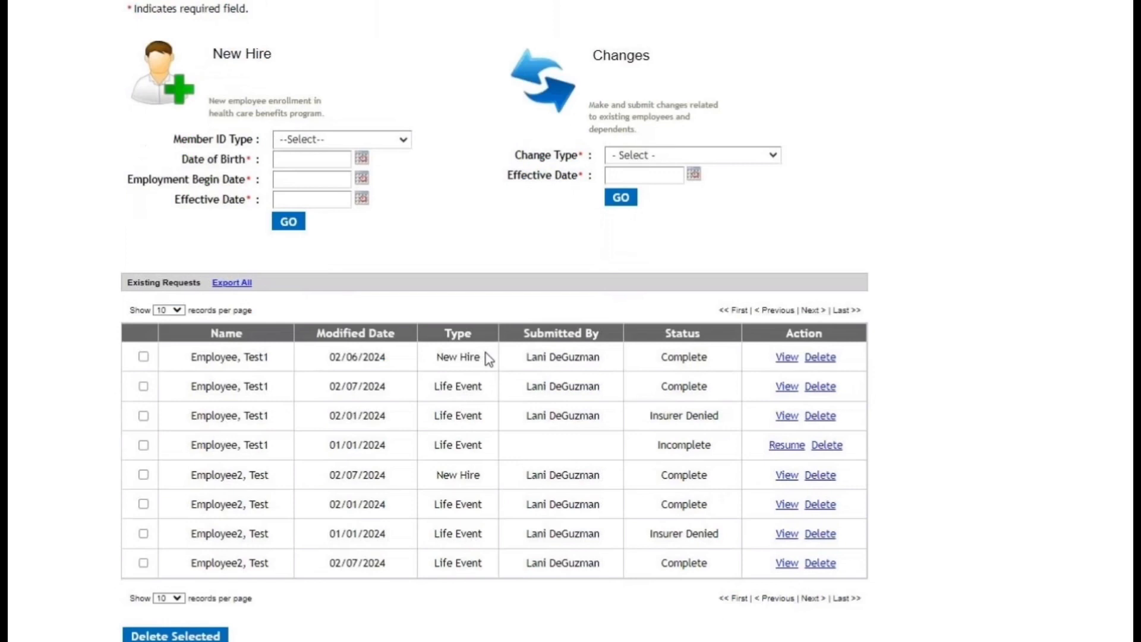
# Search both members and dependents on the Member Search page by the last name "employee".
pyautogui.scroll(2, 488, 359)
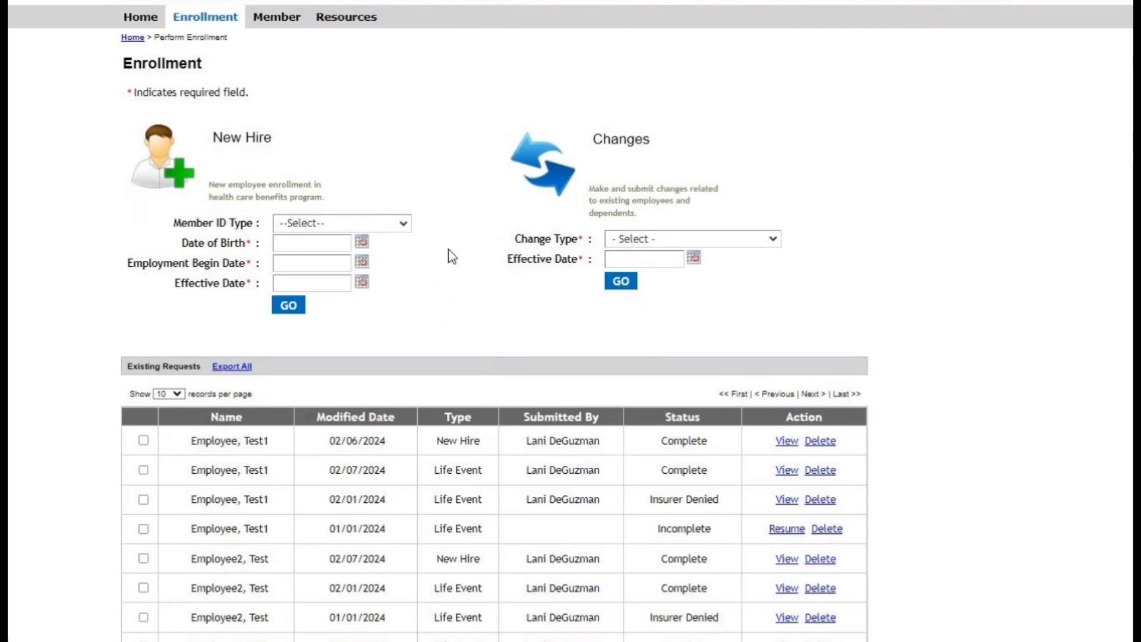
pyautogui.click(279, 18)
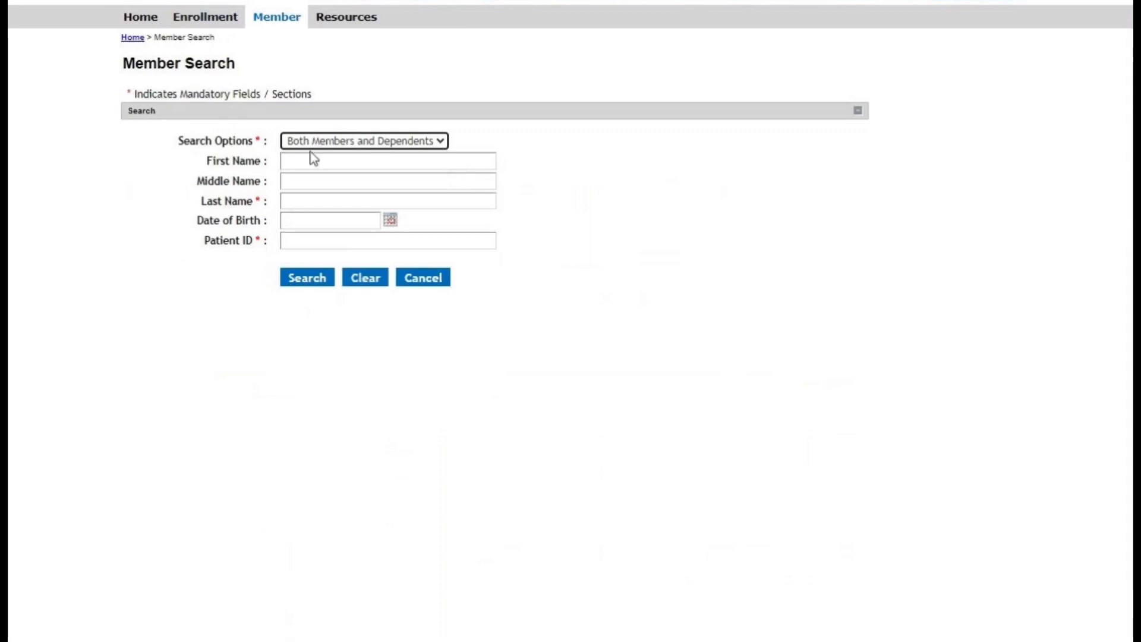
pyautogui.click(351, 145)
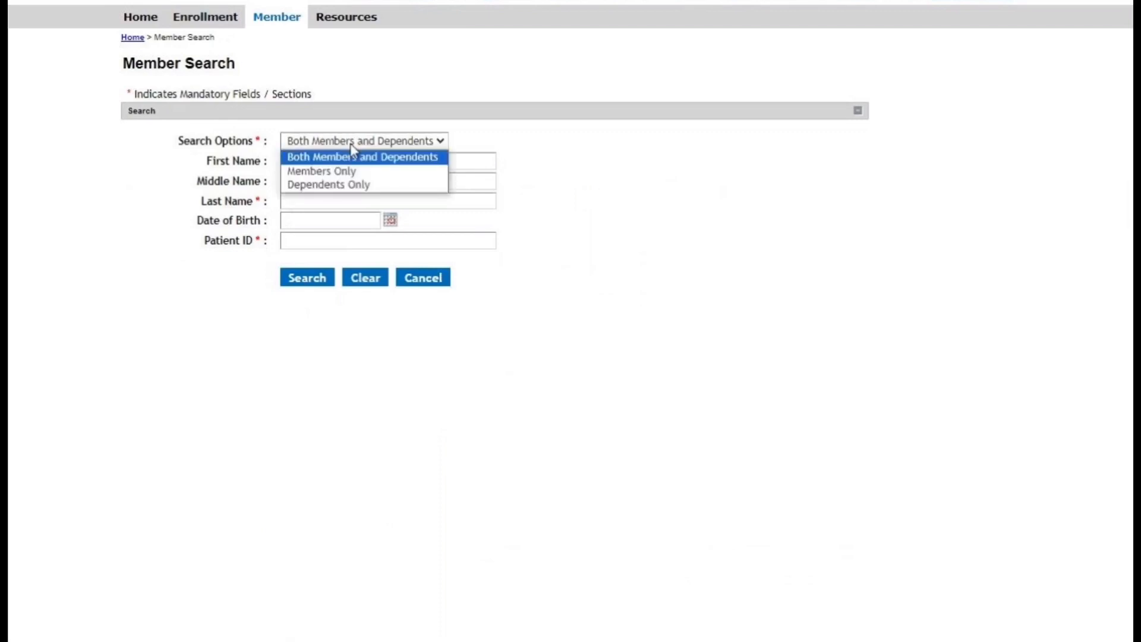
pyautogui.click(348, 143)
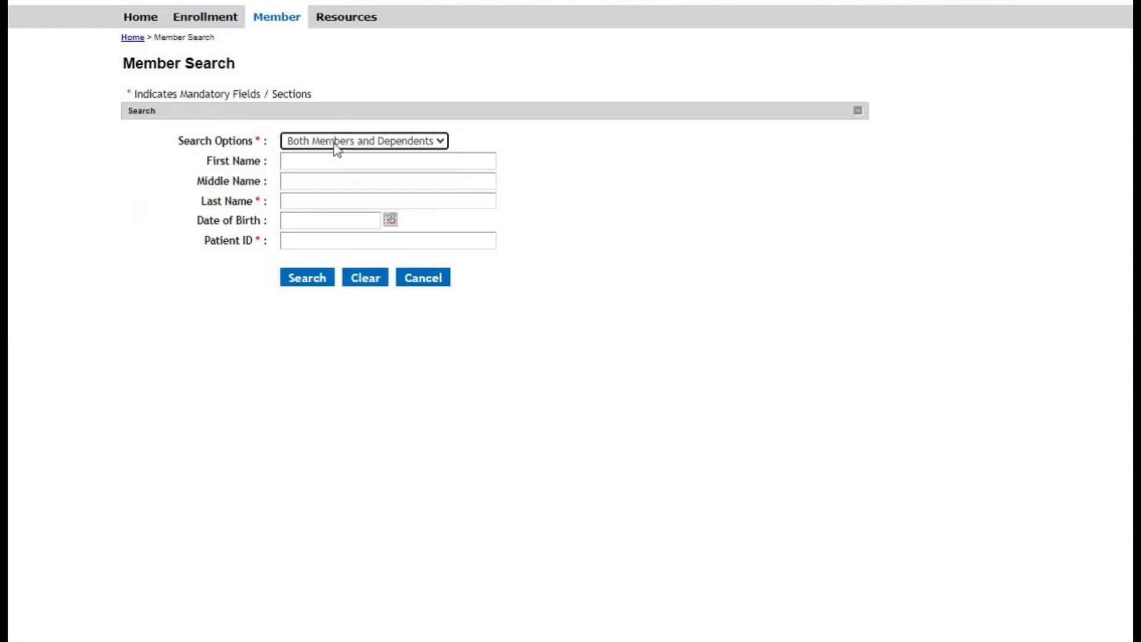
pyautogui.click(300, 199)
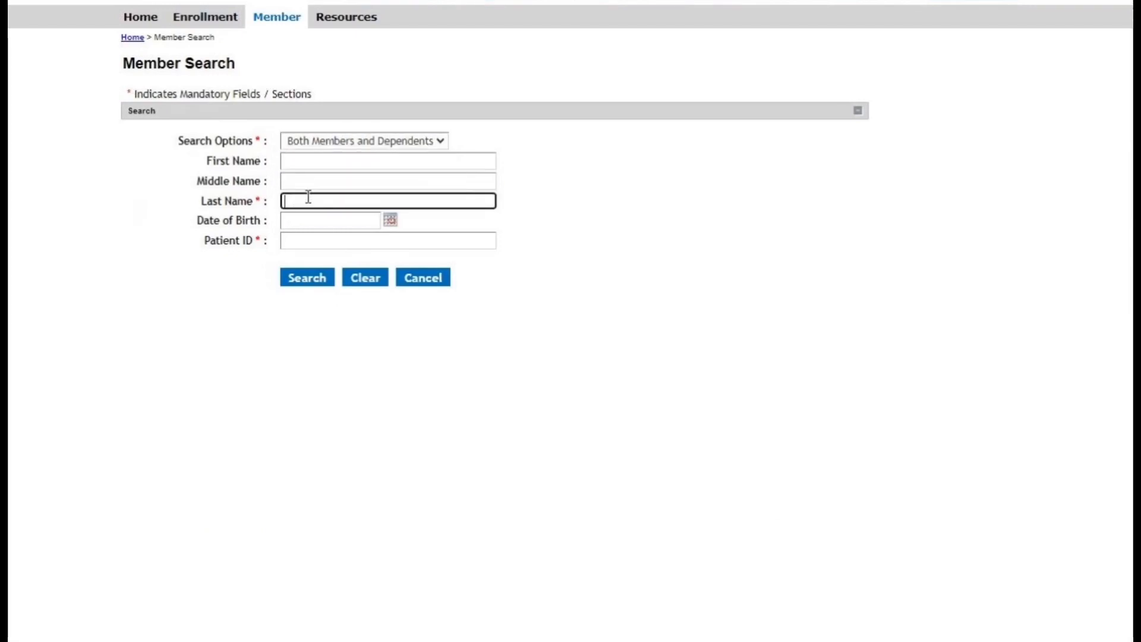
pyautogui.write('employee')
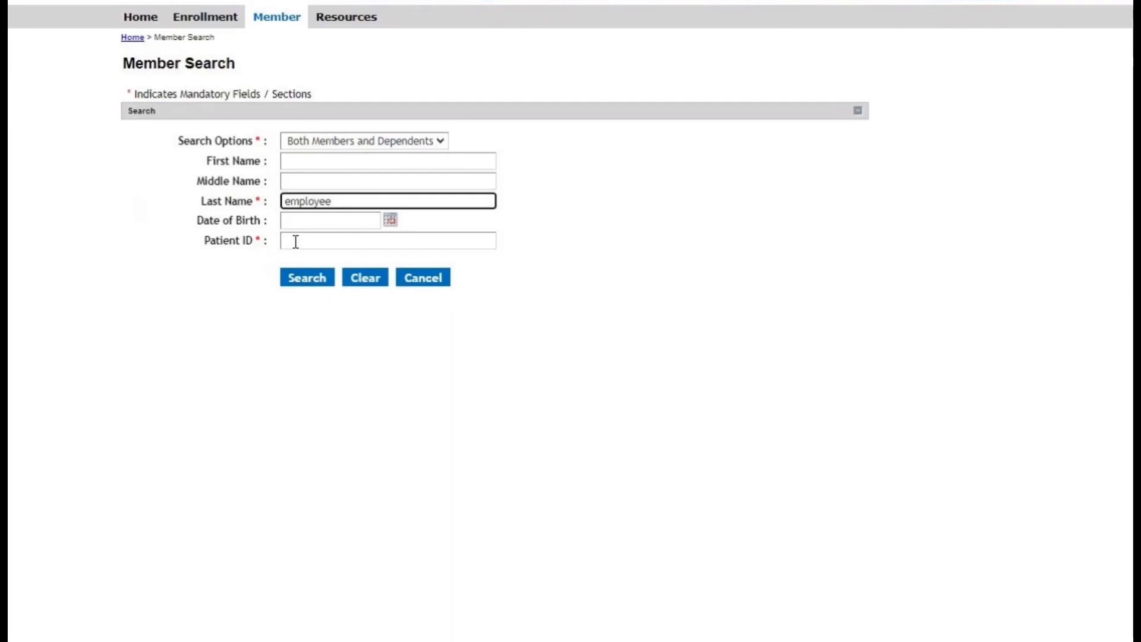
pyautogui.click(299, 284)
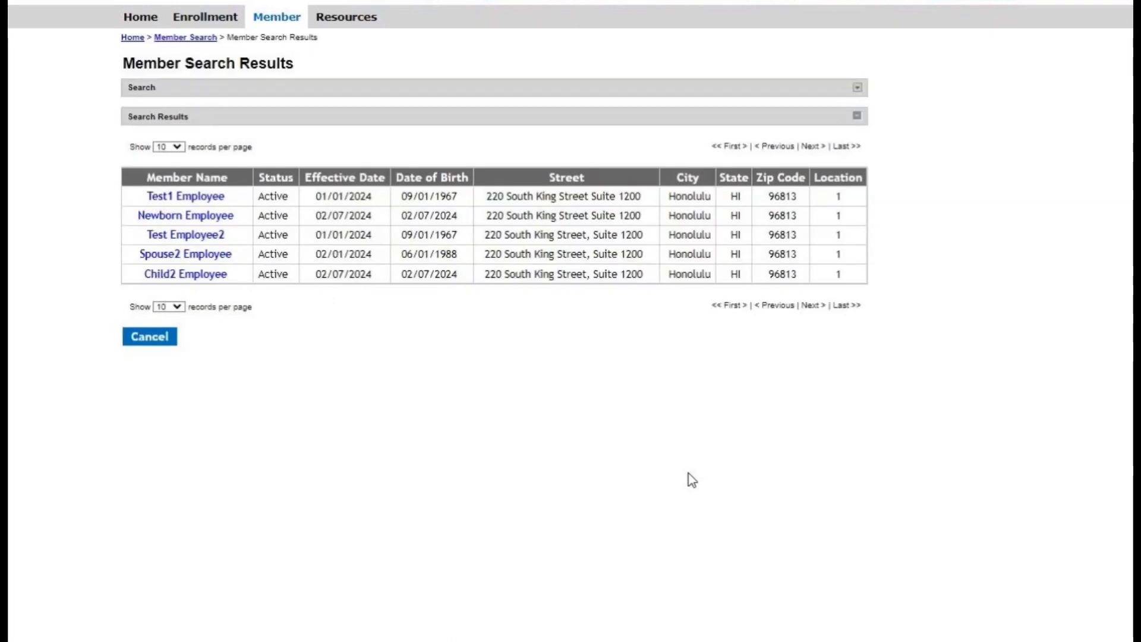
# Open the Employee2 test member from the search results and review the demographic and coverage details.
pyautogui.click(211, 244)
pyautogui.scroll(-1, 499, 501)
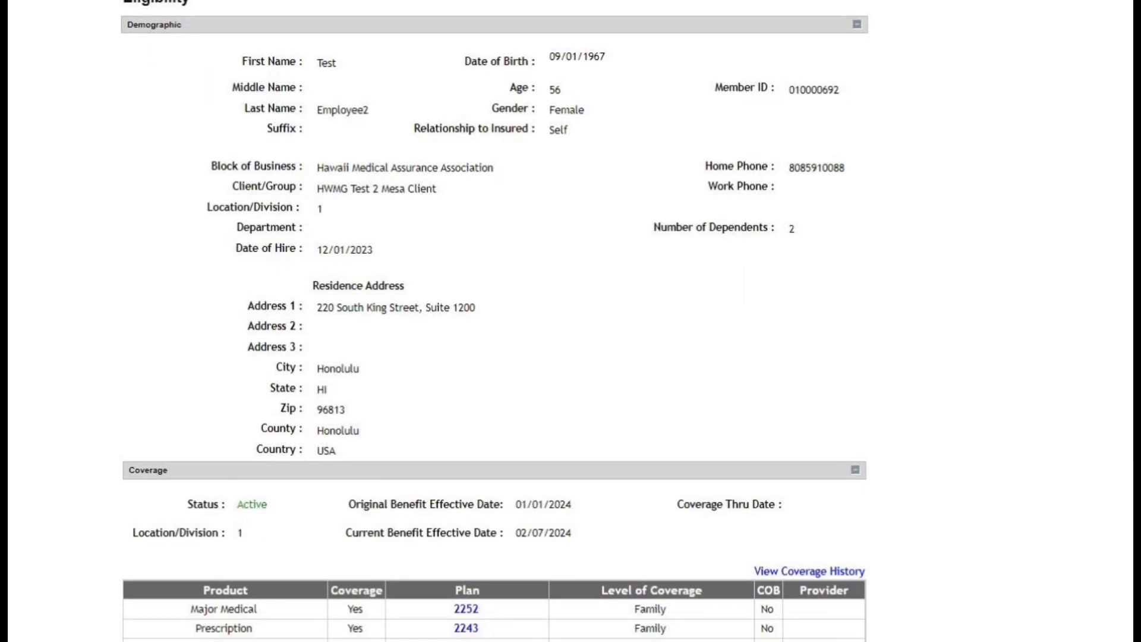
pyautogui.scroll(1, 549, 429)
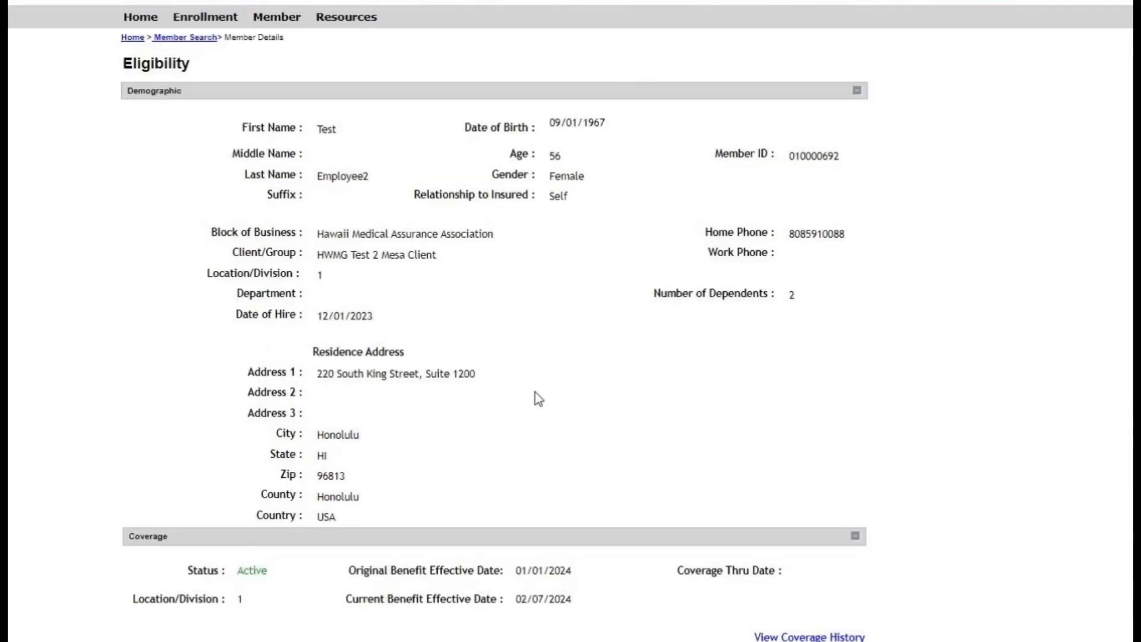
# Start a Change Dependent Demographic enrollment request with an effective date of 02/01/2024.
pyautogui.moveTo(221, 18)
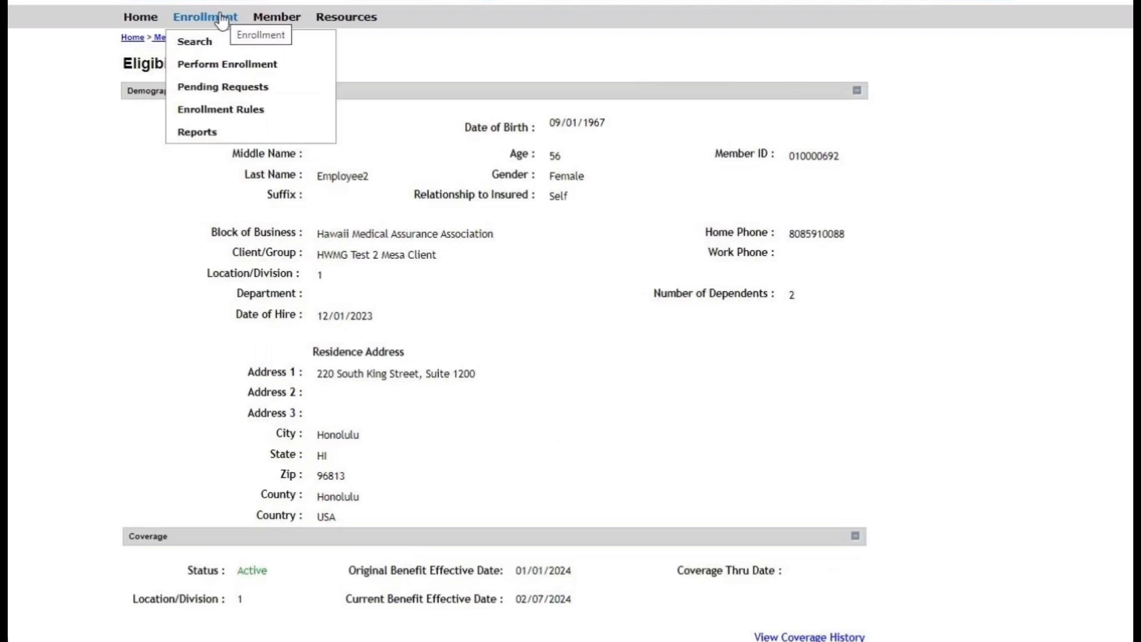
pyautogui.click(202, 66)
pyautogui.click(729, 239)
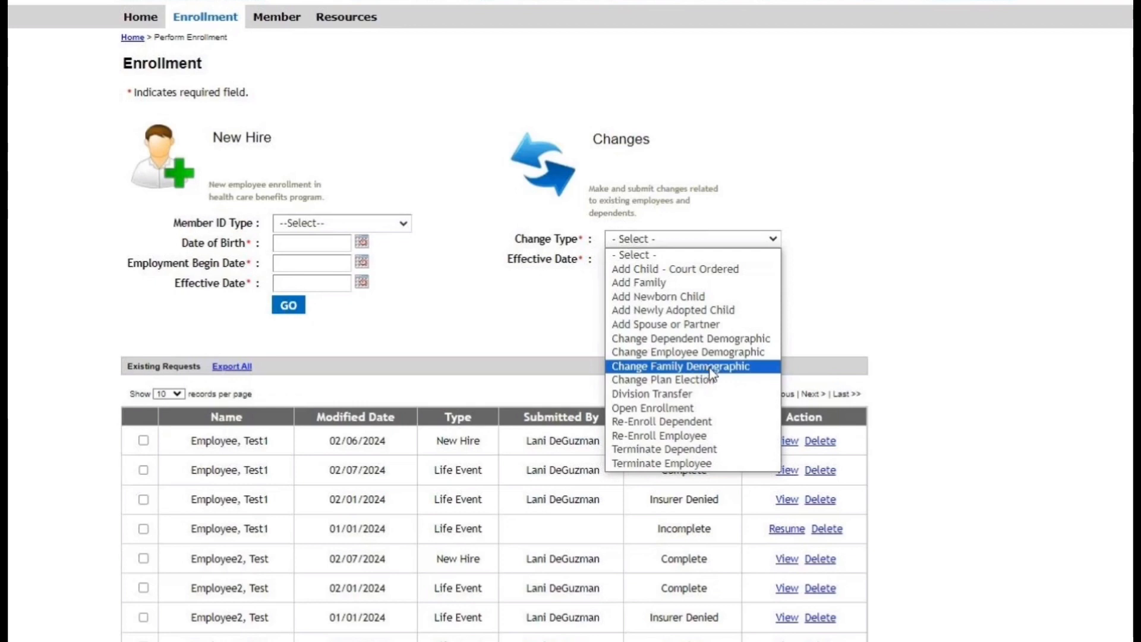
pyautogui.click(736, 338)
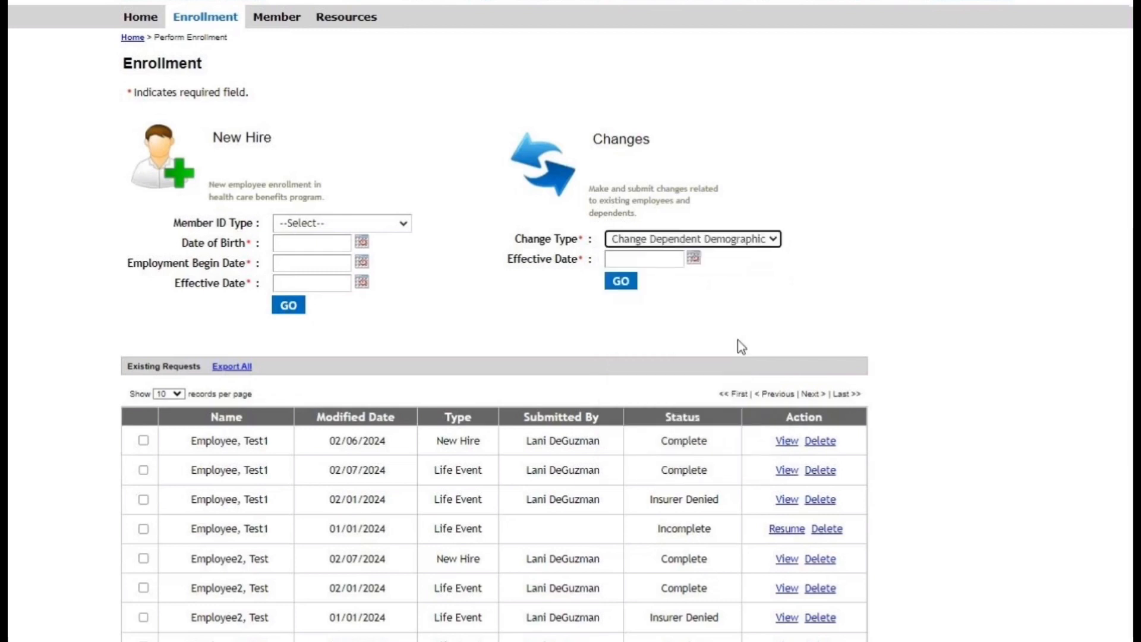
pyautogui.click(653, 263)
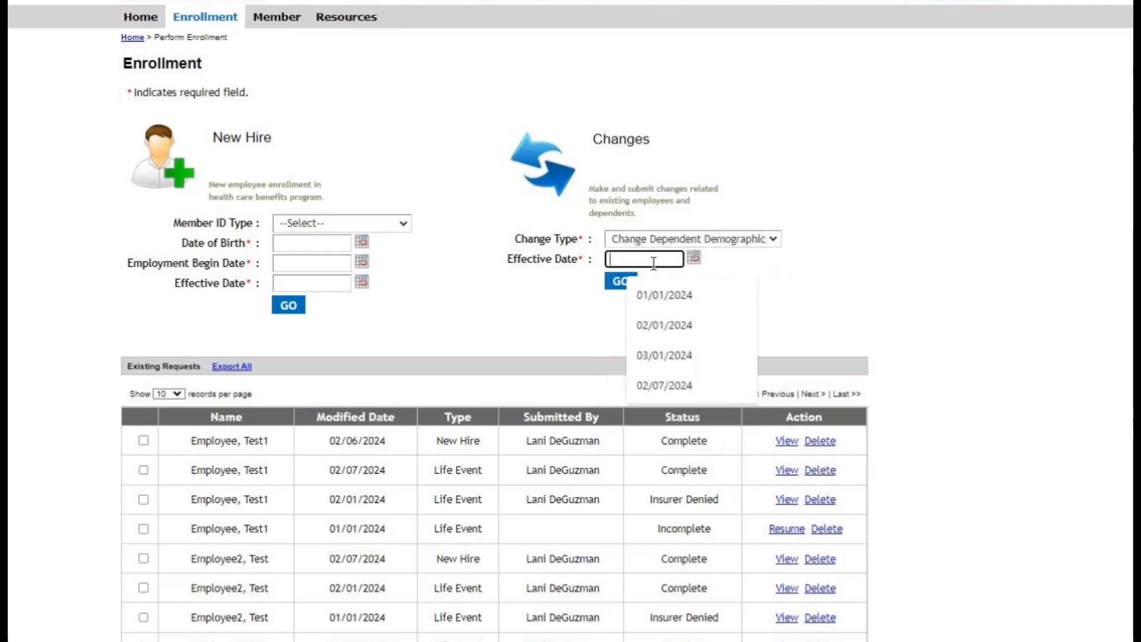
pyautogui.click(671, 327)
pyautogui.click(624, 286)
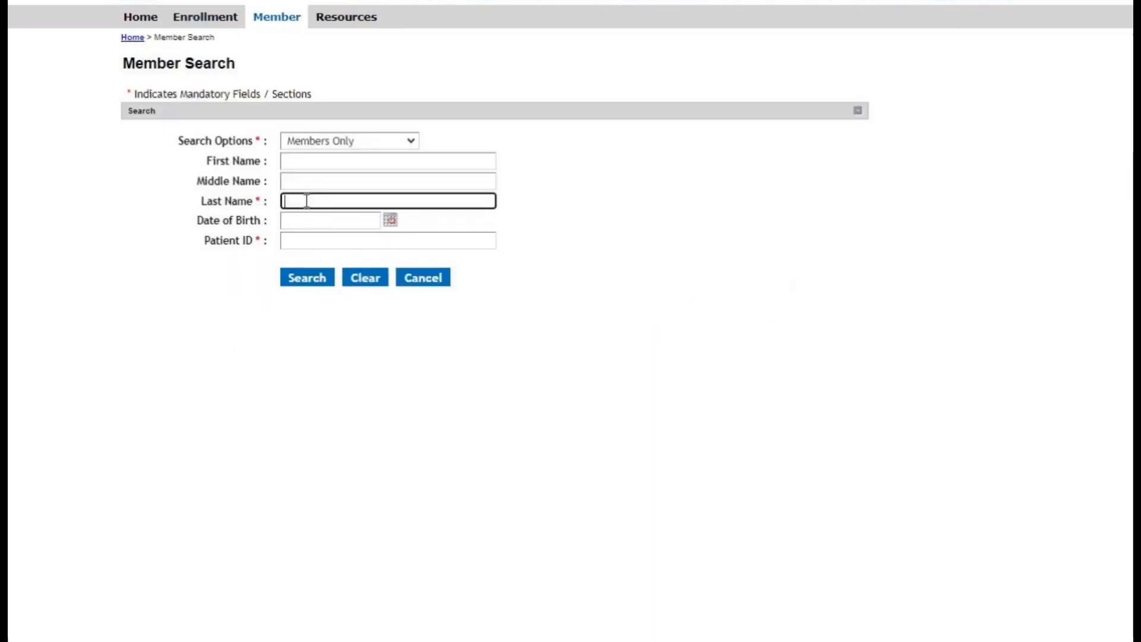
# Search members only by the last name "employee" and open the Employee2 test member's information for the change request.
pyautogui.write('emp')
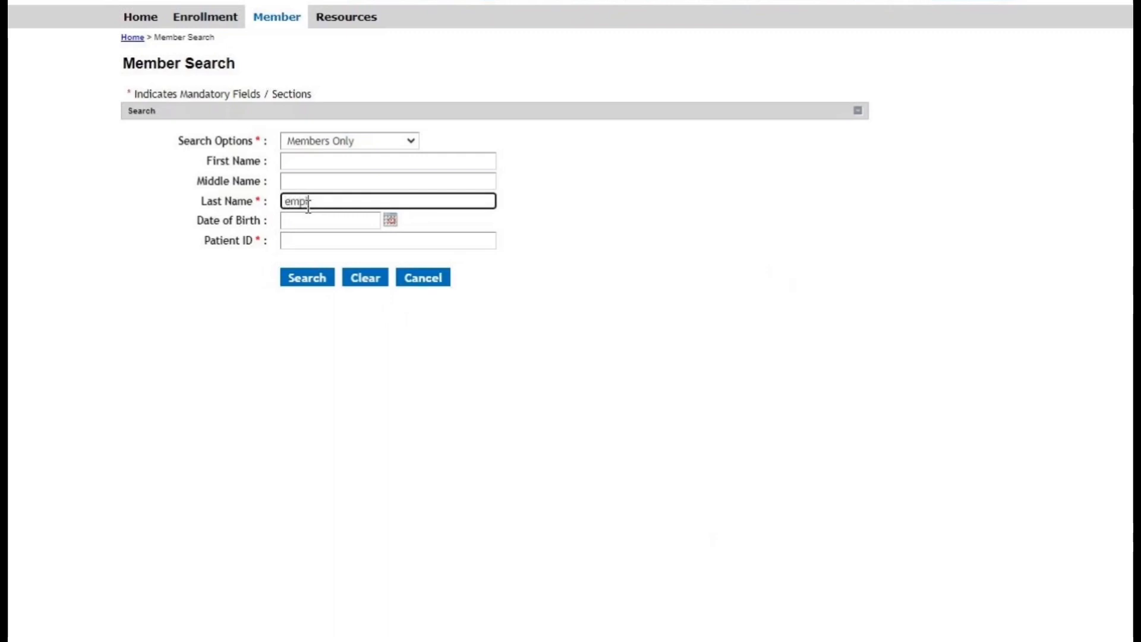
pyautogui.write('loyee')
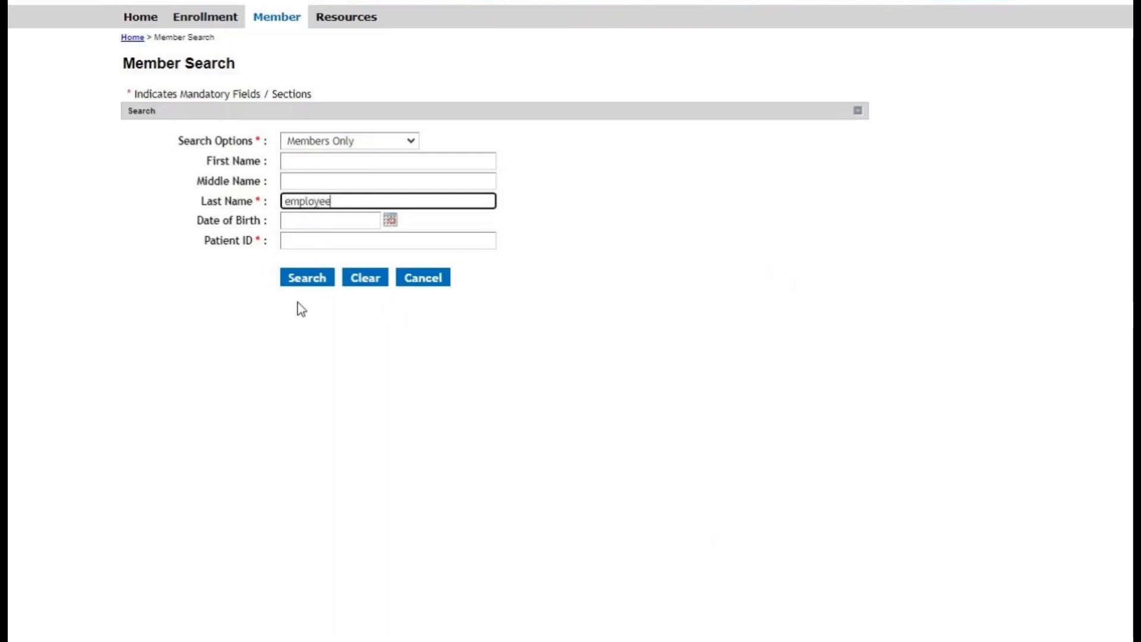
pyautogui.click(297, 280)
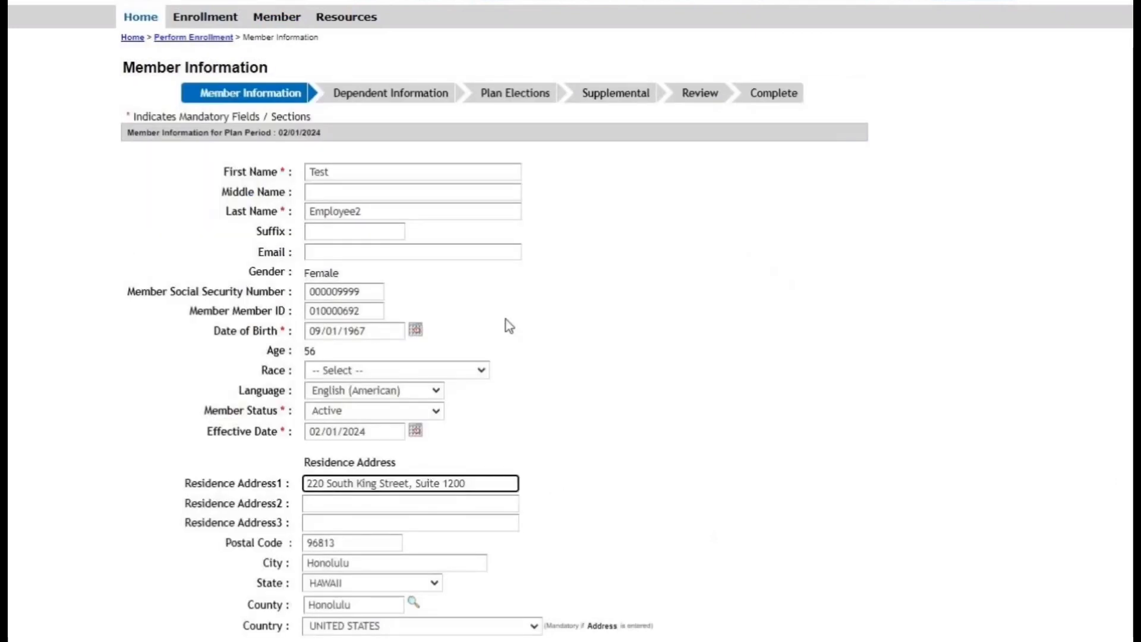
# Set the member's Bracket Code to 2252_0_2_2243_0_1 and save to continue to the dependent information.
pyautogui.scroll(-7, 505, 319)
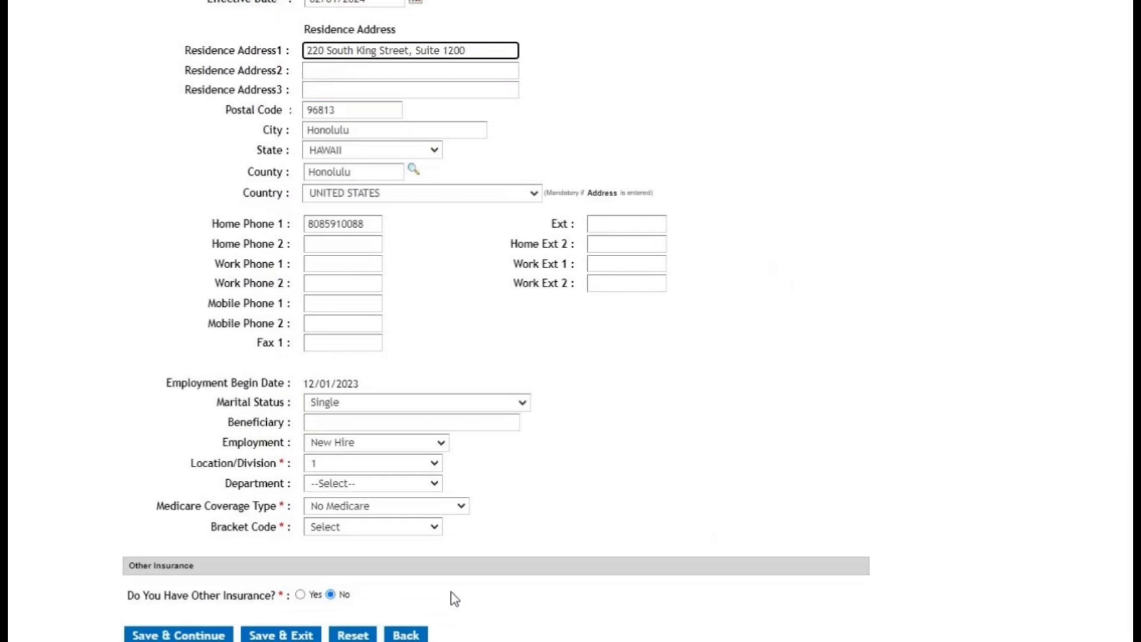
pyautogui.click(383, 533)
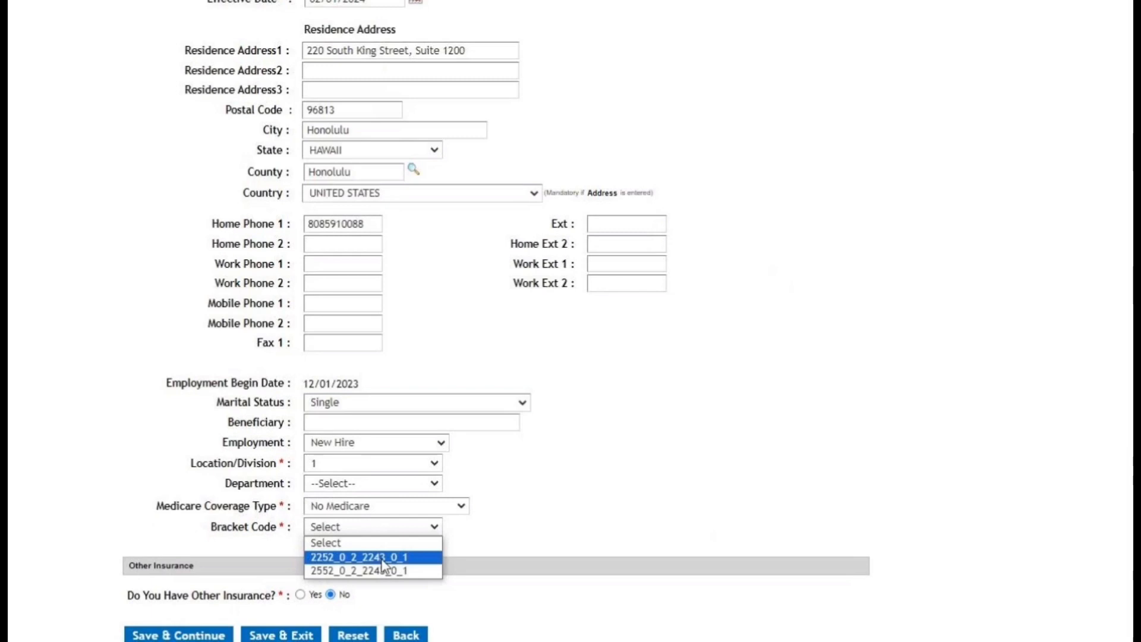
pyautogui.click(382, 560)
pyautogui.click(165, 636)
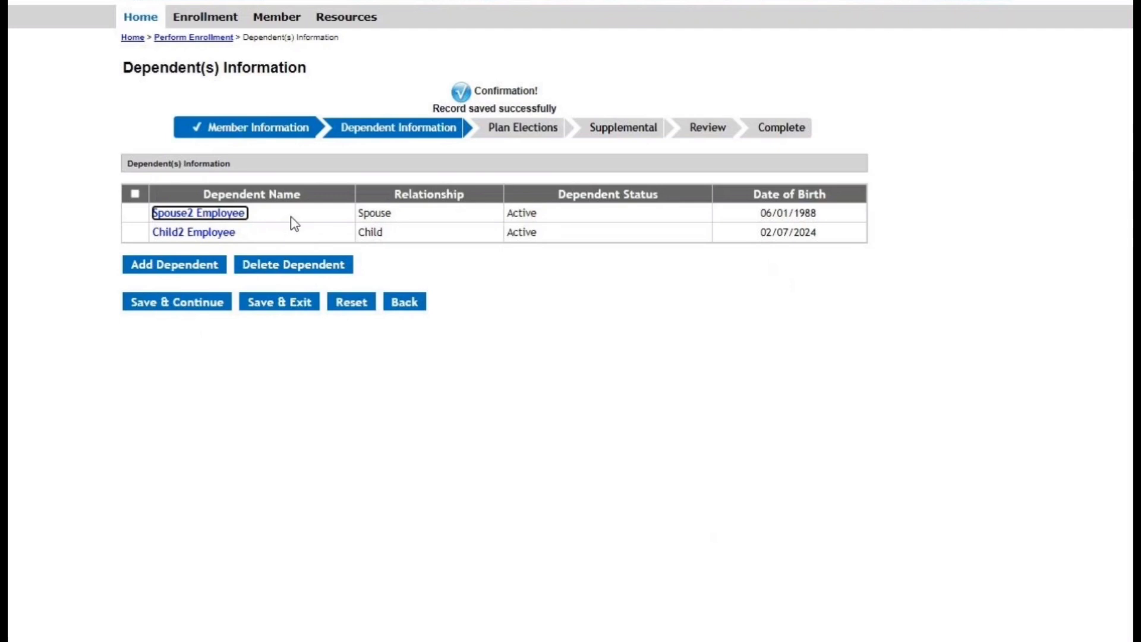
# Inspect the Social Security Number field in the spouse's dependent record, and close the record without saving.
pyautogui.click(233, 214)
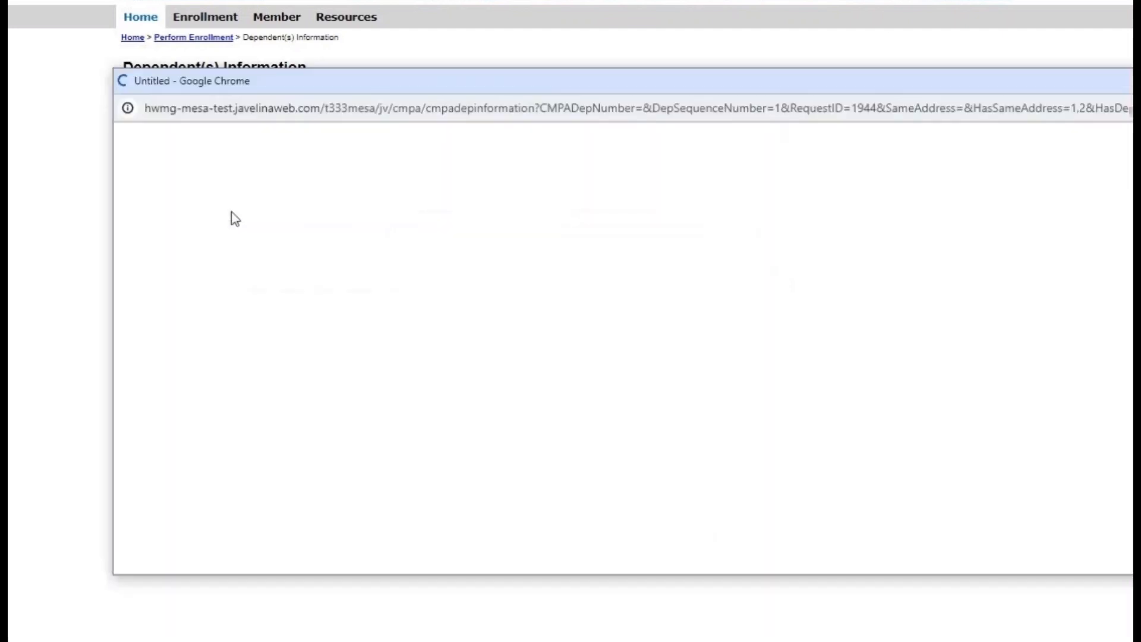
pyautogui.click(534, 361)
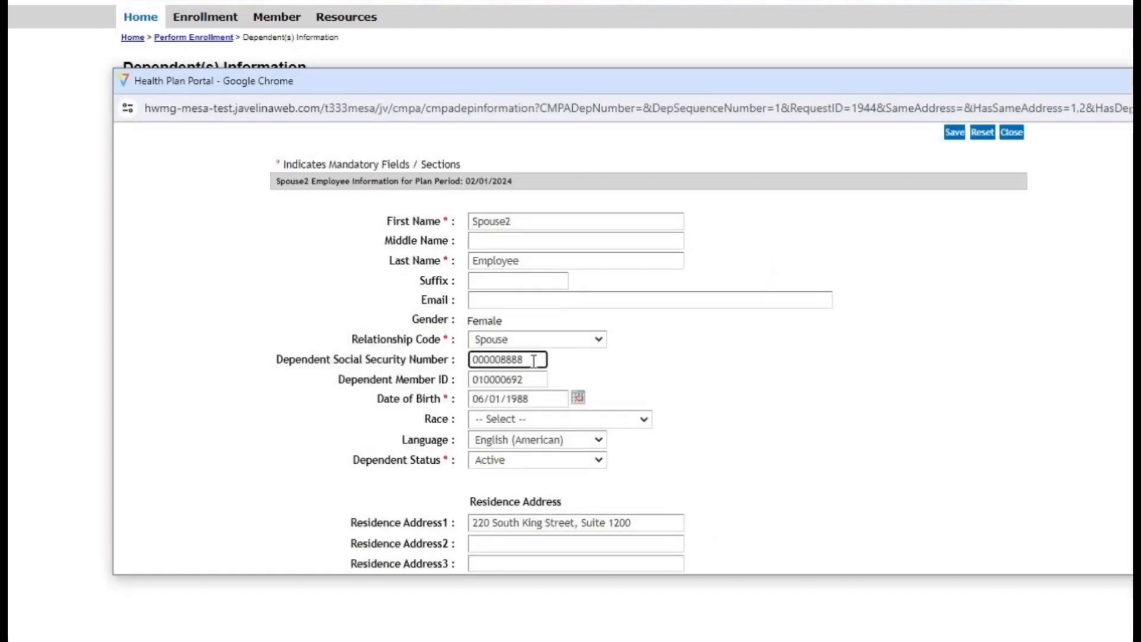
pyautogui.doubleClick(534, 360)
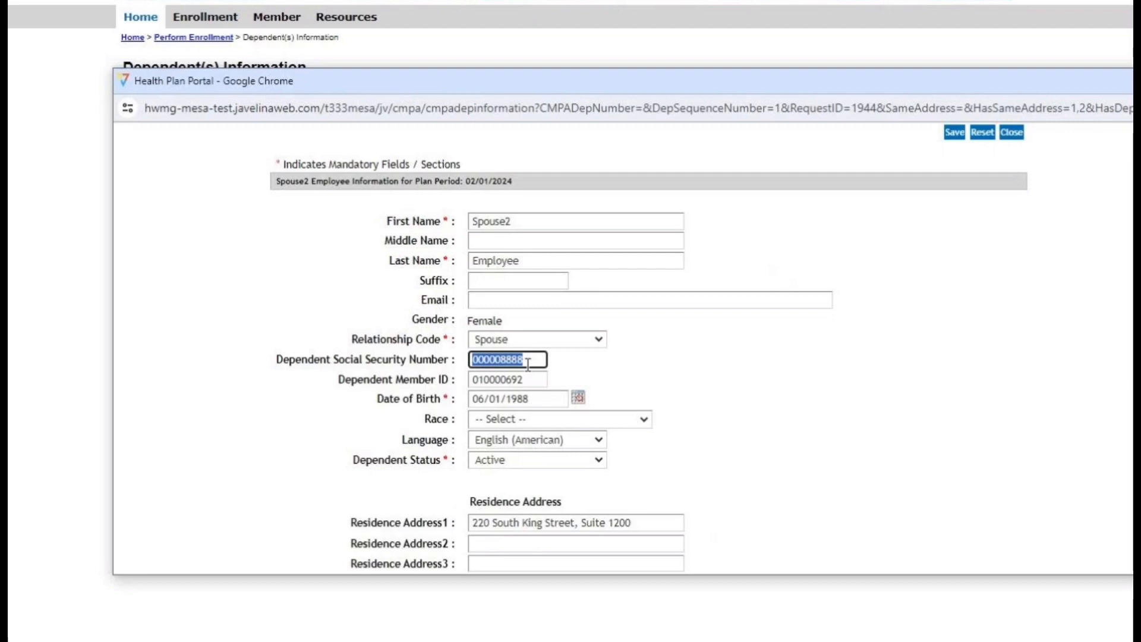
pyautogui.click(1013, 134)
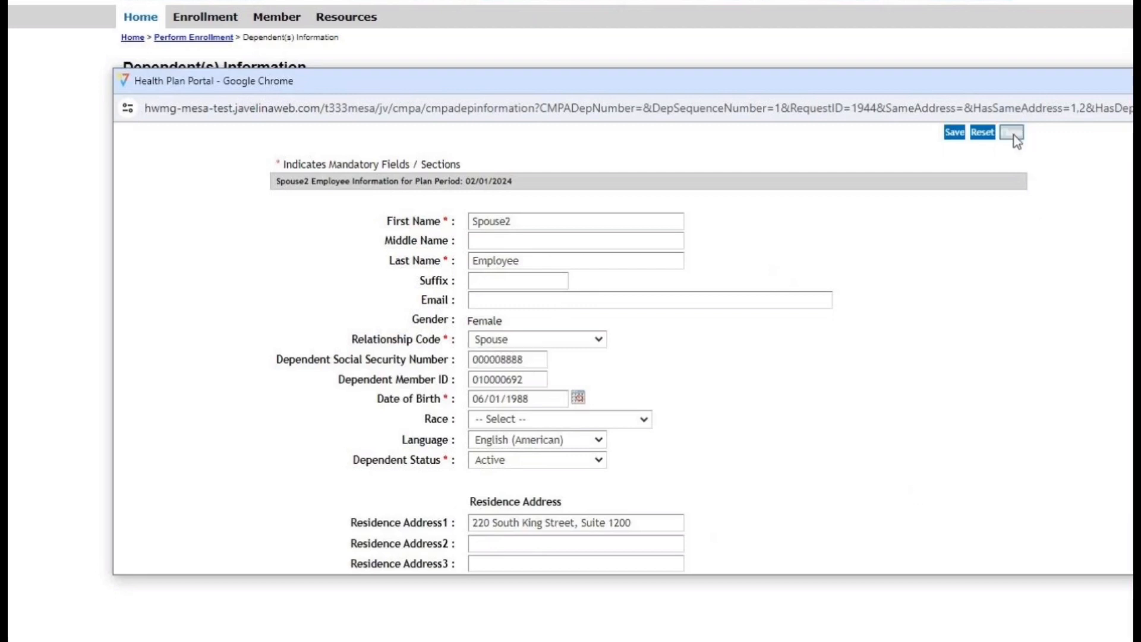
pyautogui.click(914, 226)
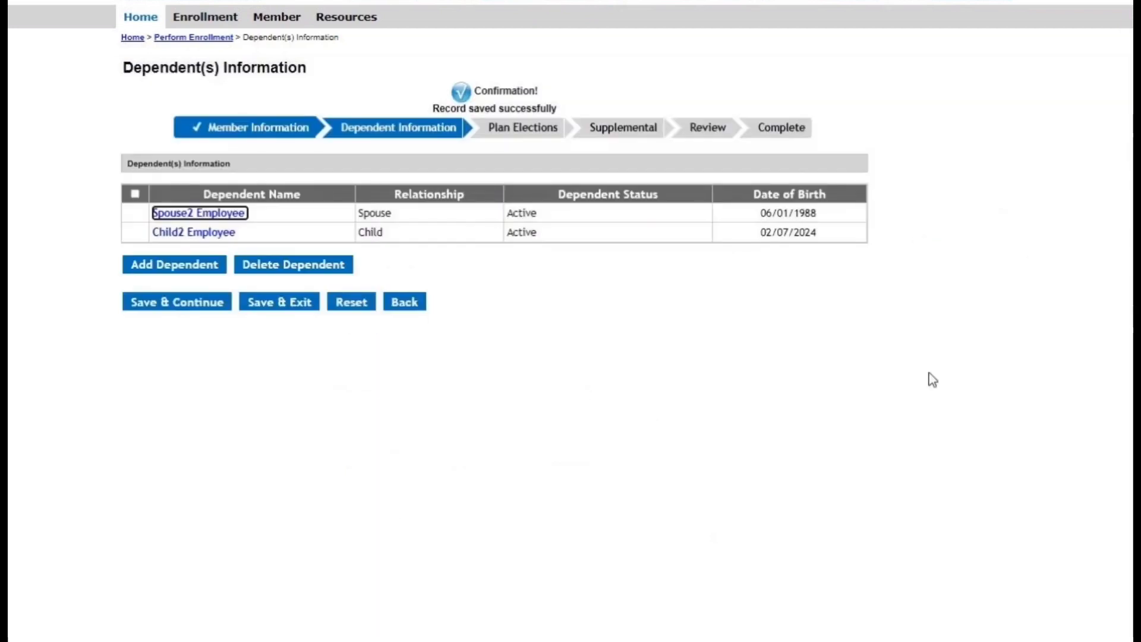
# Continue to the plan elections, set medical, prescription and vision coverage to Family, and save them.
pyautogui.click(162, 304)
pyautogui.click(181, 309)
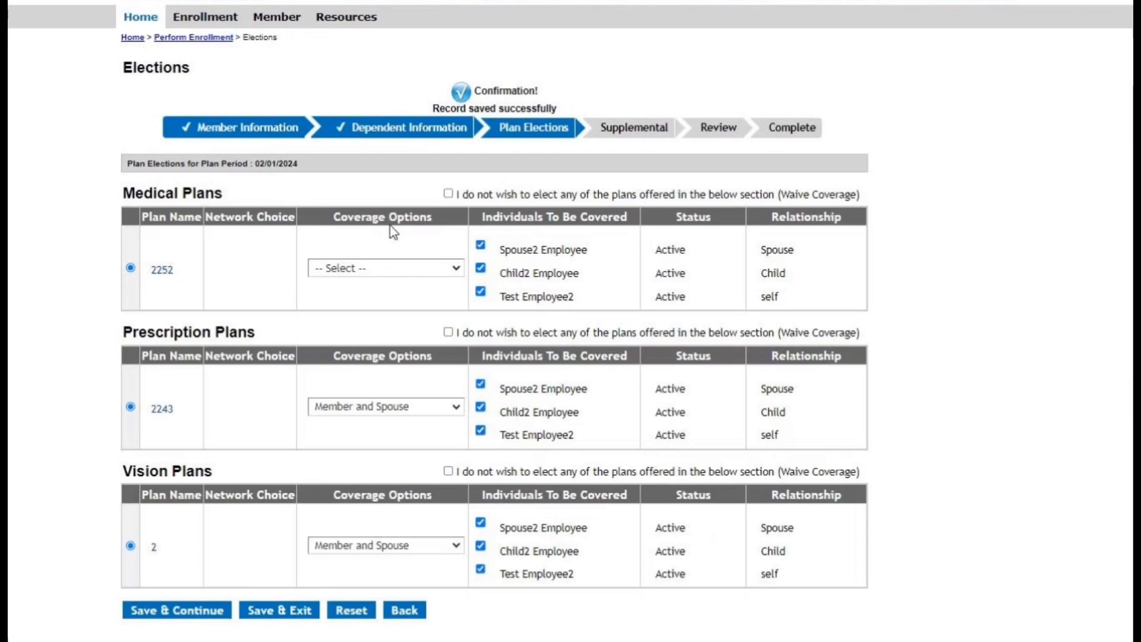
pyautogui.click(371, 270)
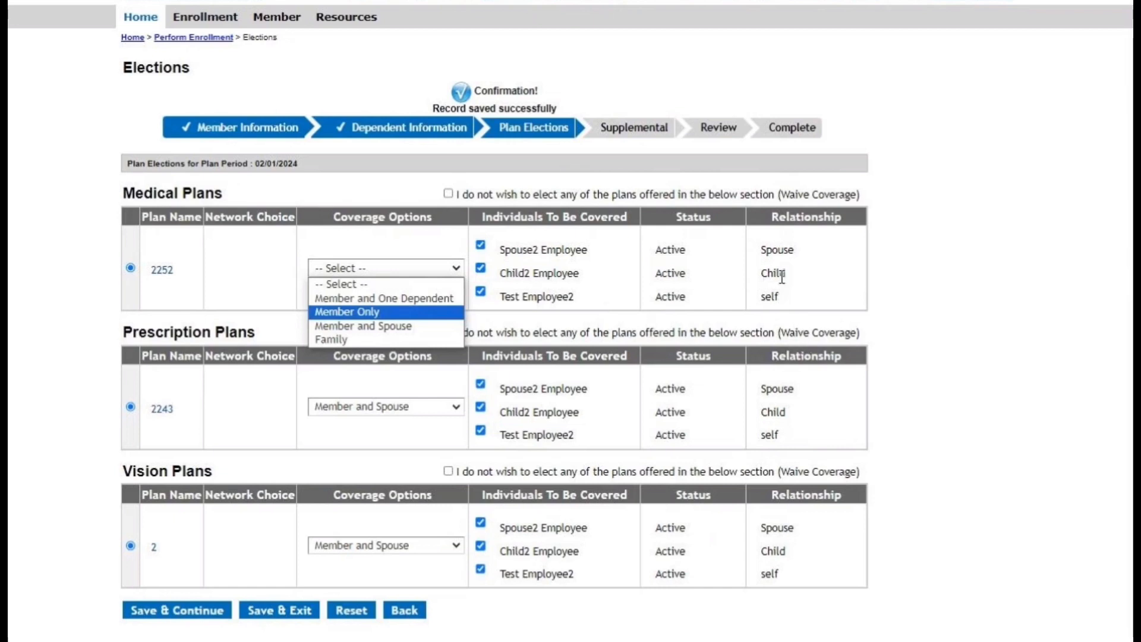
pyautogui.click(340, 340)
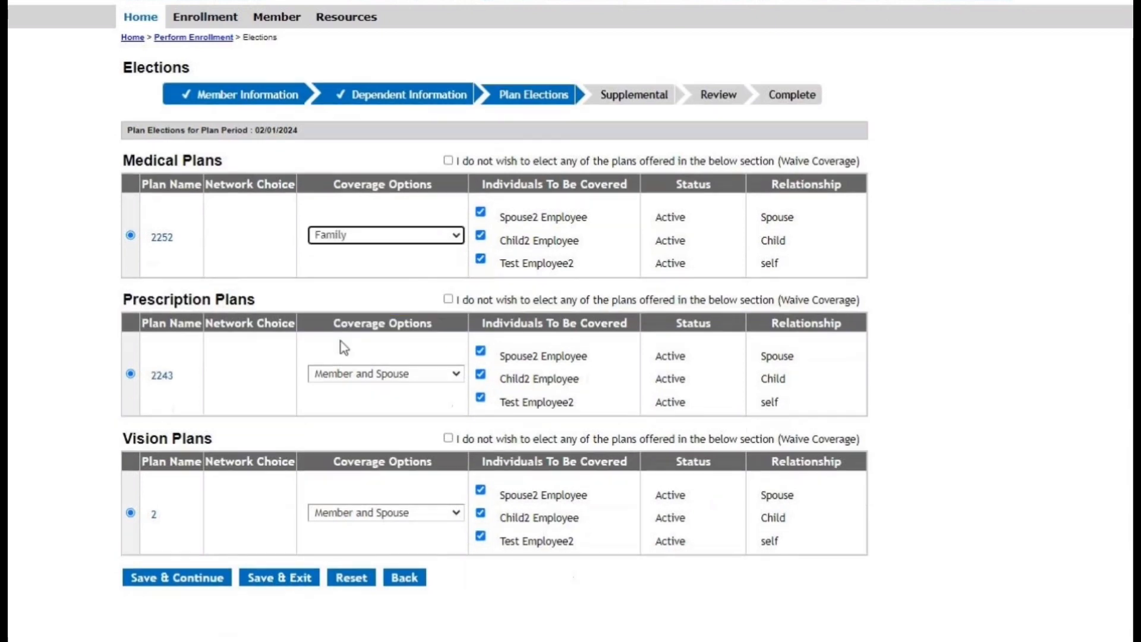
pyautogui.click(352, 374)
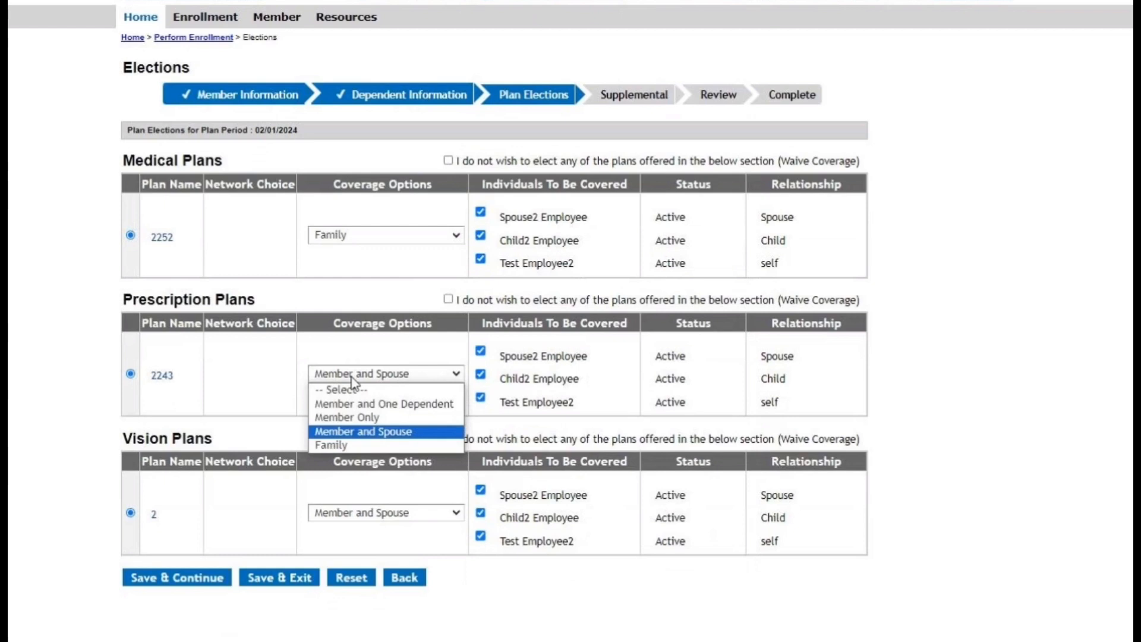
pyautogui.click(340, 444)
pyautogui.click(348, 513)
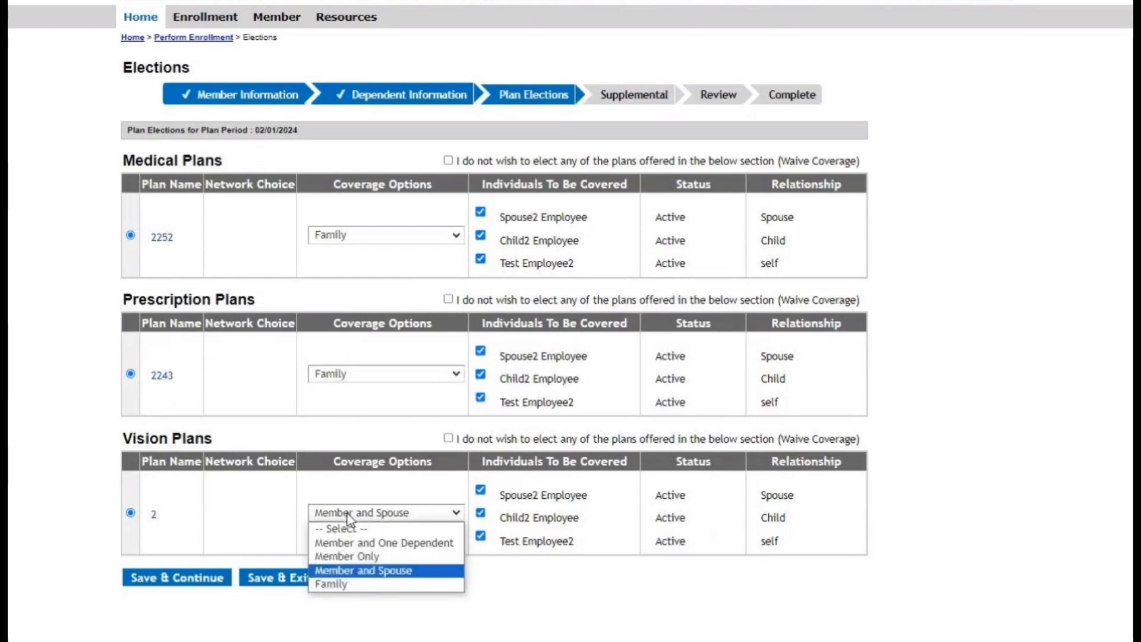
pyautogui.click(331, 584)
pyautogui.click(158, 580)
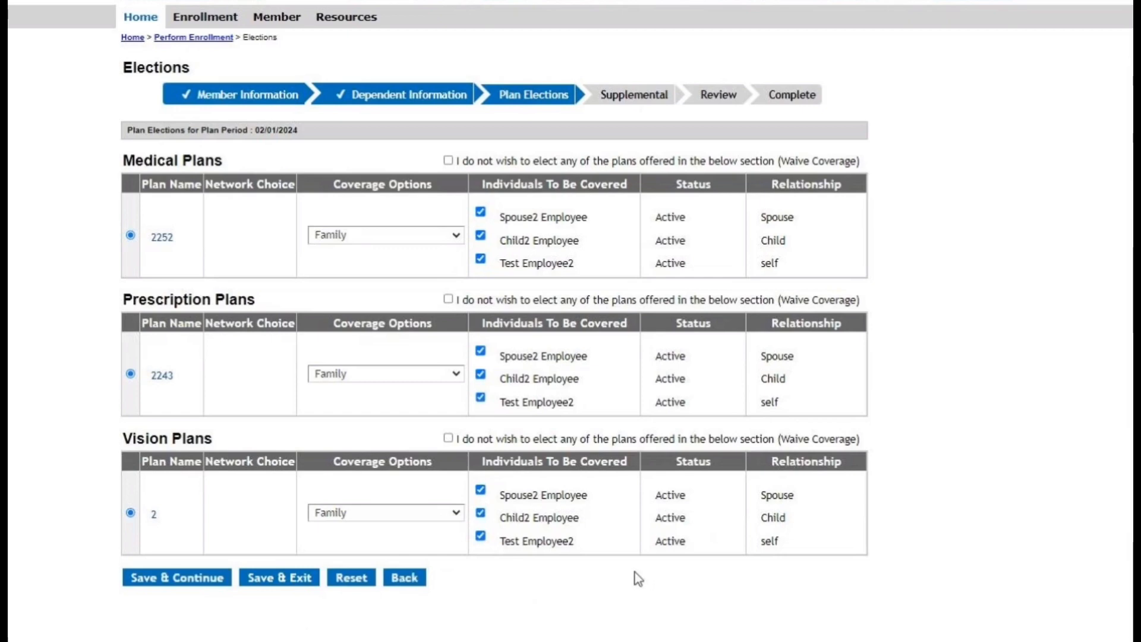
# In the request's comments, enter "Please change SSN for Spouse2 Employee update to" followed by the dependent's new Social Security number.
pyautogui.scroll(-10, 528, 419)
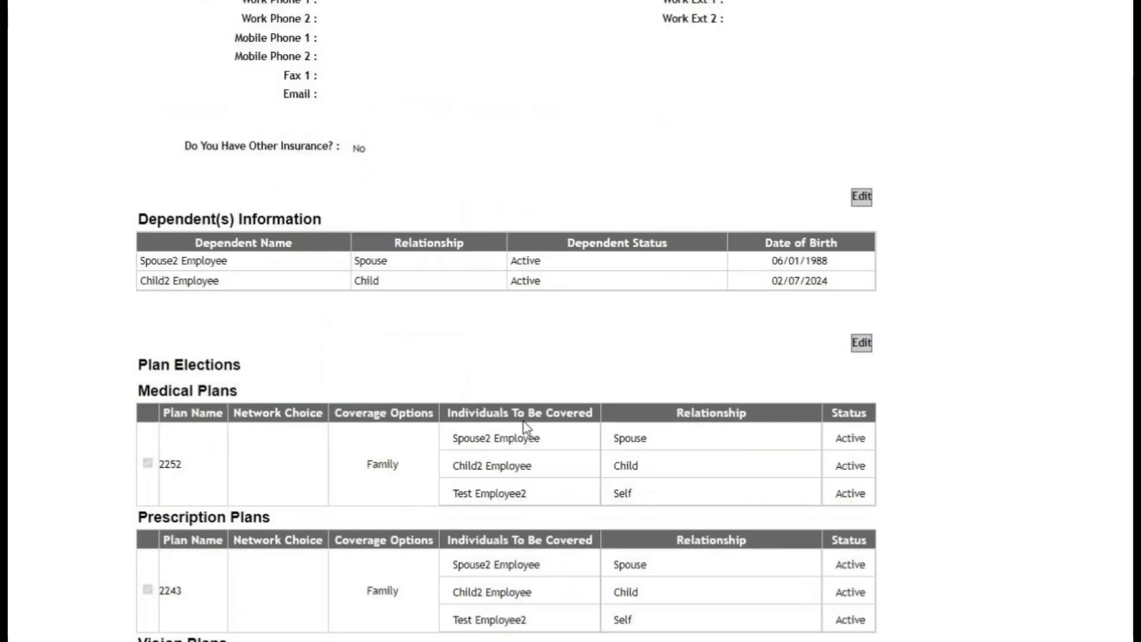
pyautogui.scroll(-6, 525, 427)
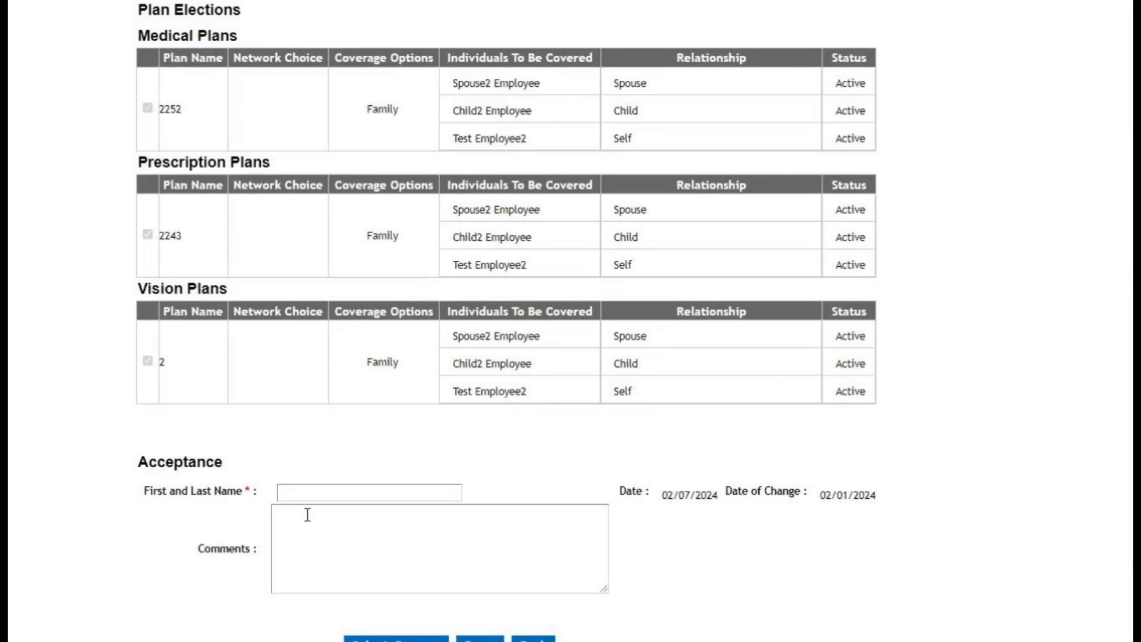
pyautogui.click(298, 517)
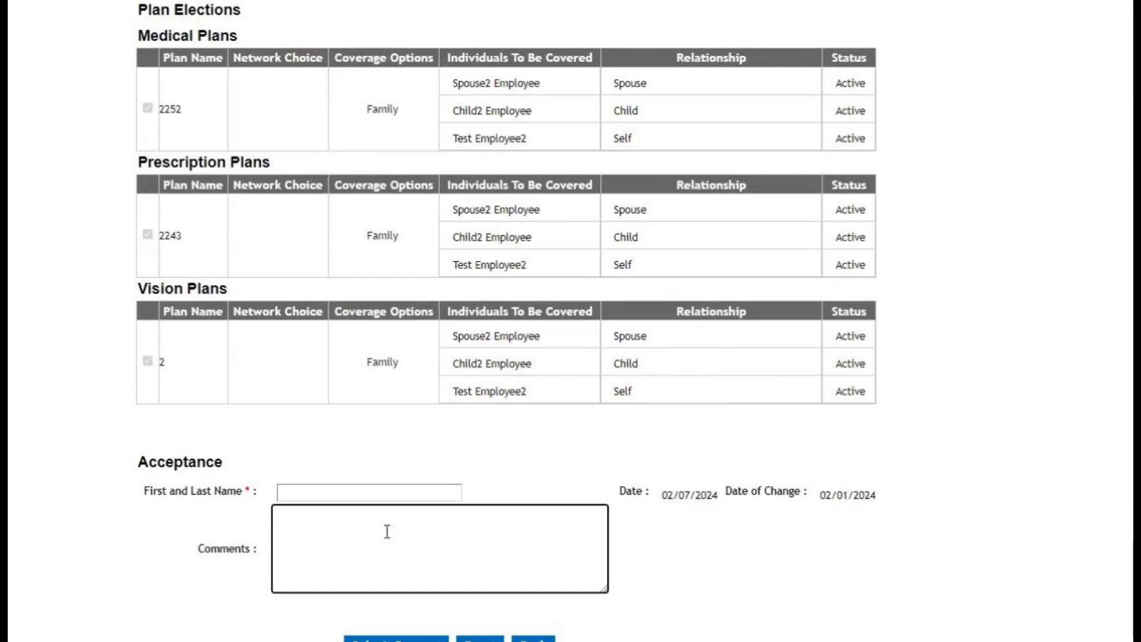
pyautogui.write('Please change SS')
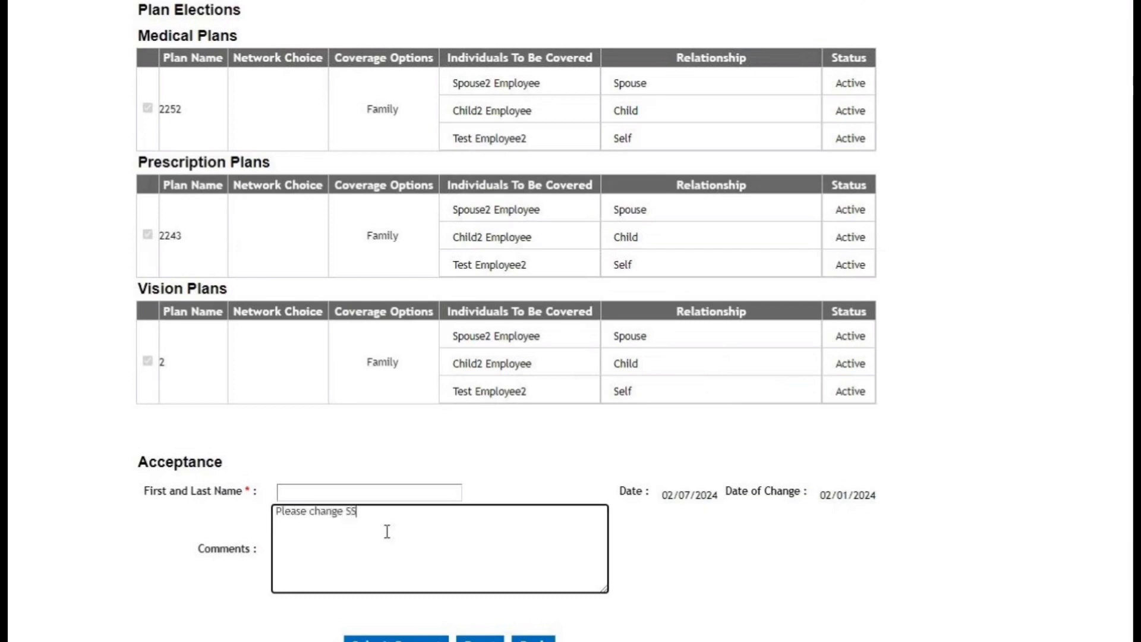
pyautogui.write('N for')
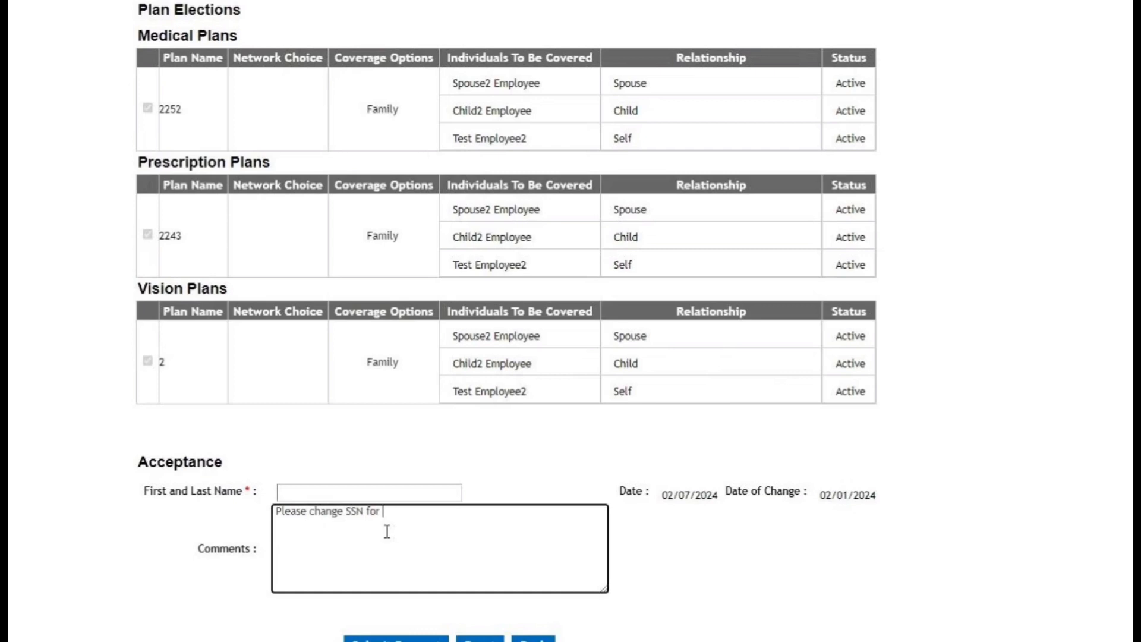
pyautogui.write('Spouse2 Emp')
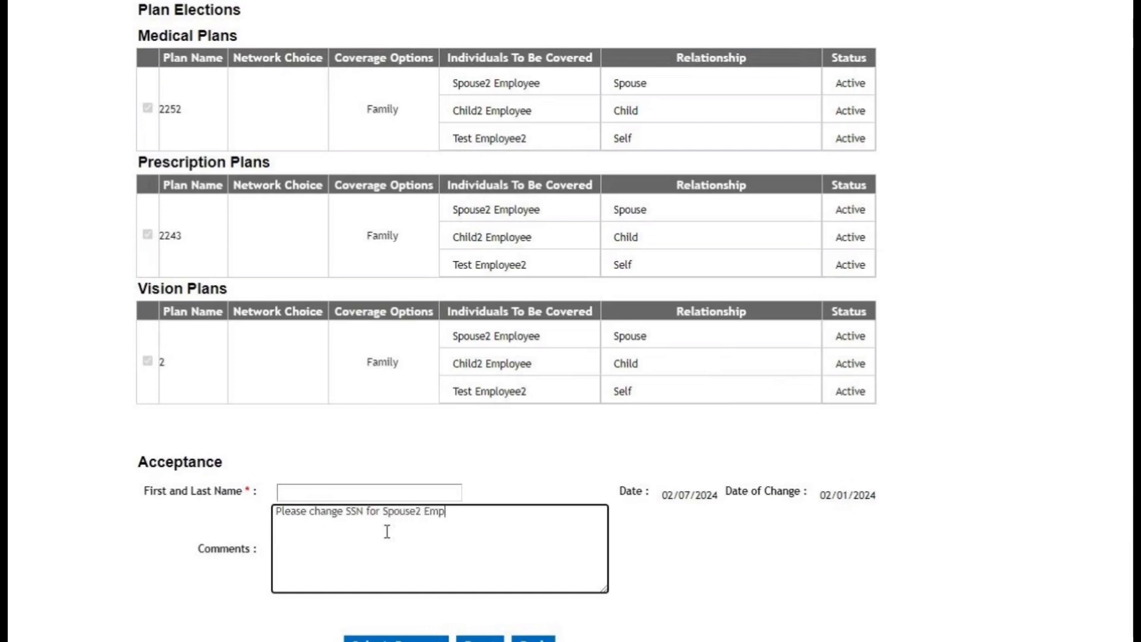
pyautogui.write('loyee update to 00000')
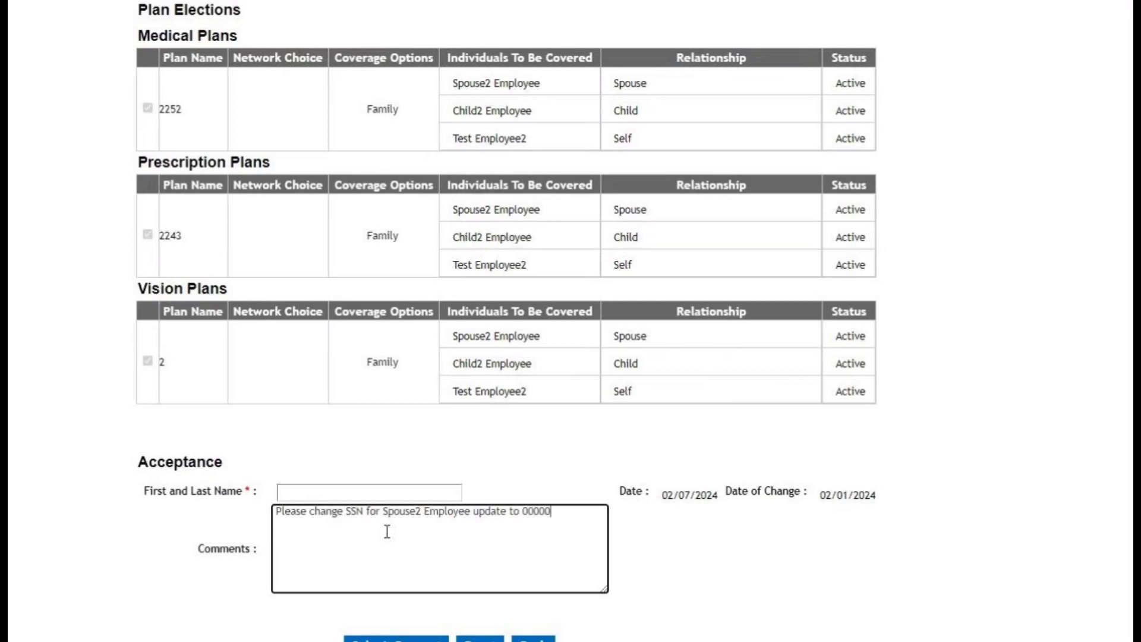
pyautogui.write('222')
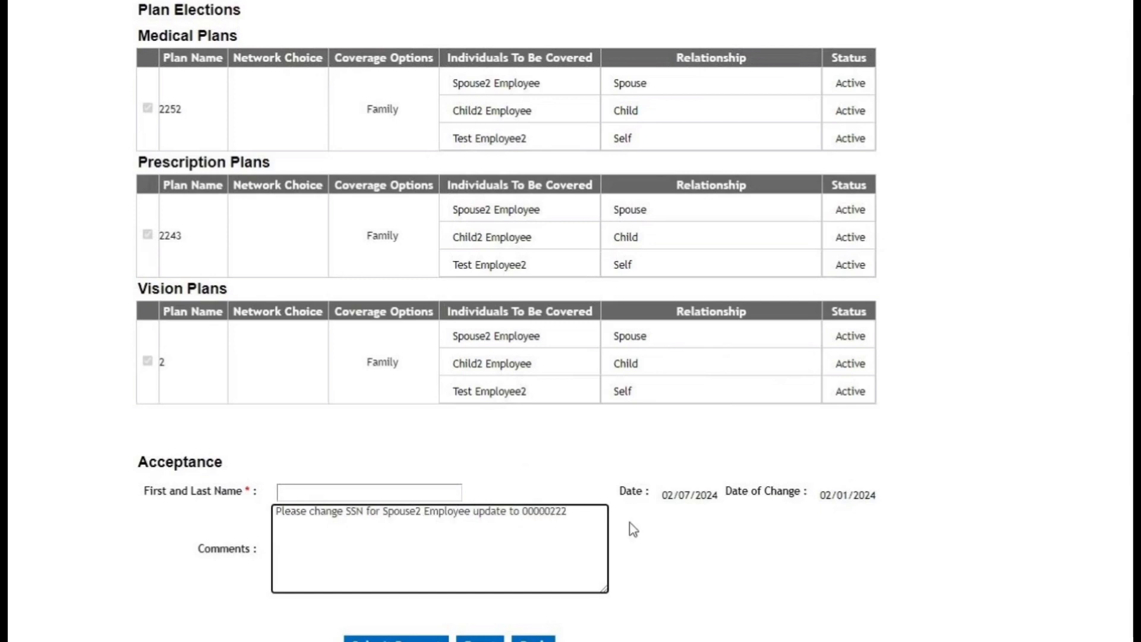
pyautogui.write('2')
# Fill in the submitter's first and last name in the Acceptance section and submit the request.
pyautogui.click(380, 494)
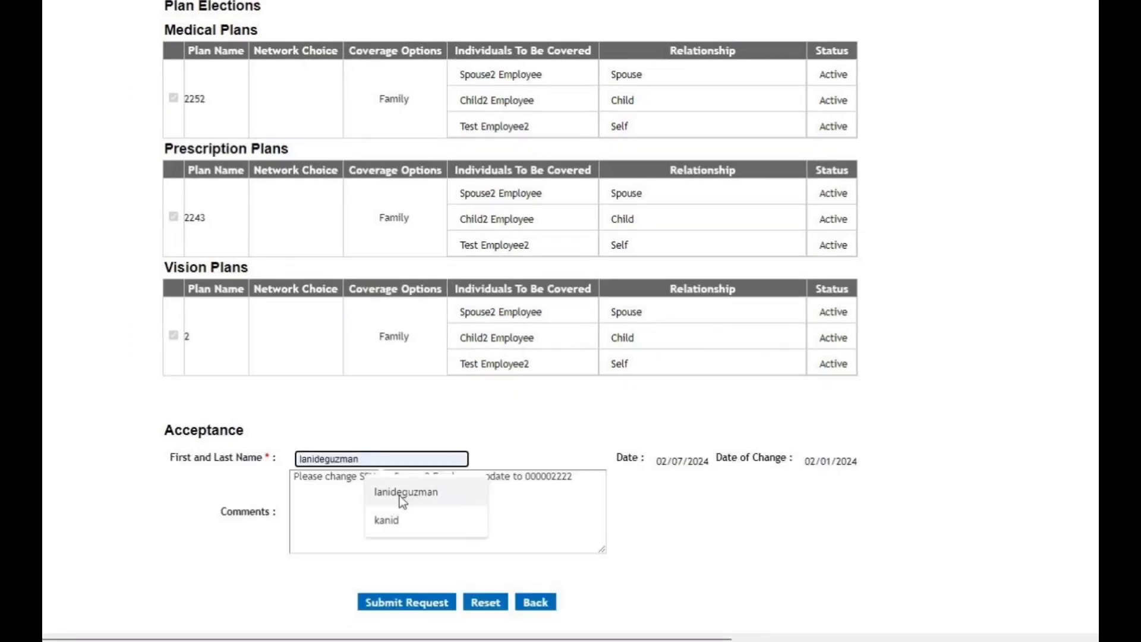
pyautogui.click(389, 537)
pyautogui.click(406, 602)
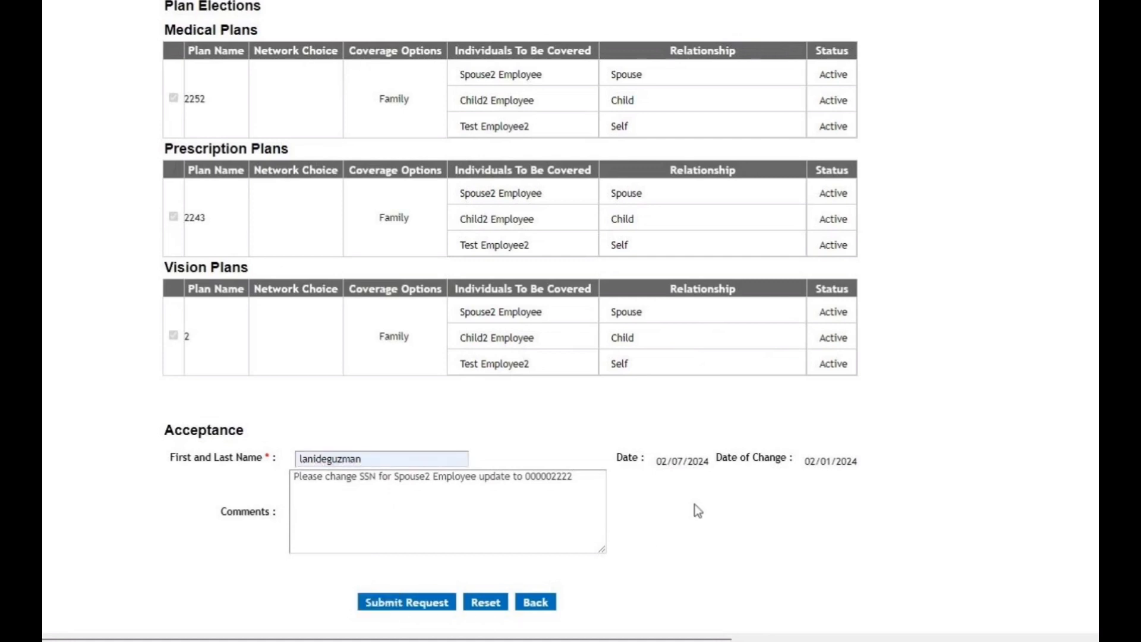
# Return to the Perform Enrollment page and start a Change Family Demographic request effective 02/01/2024.
pyautogui.moveTo(221, 26)
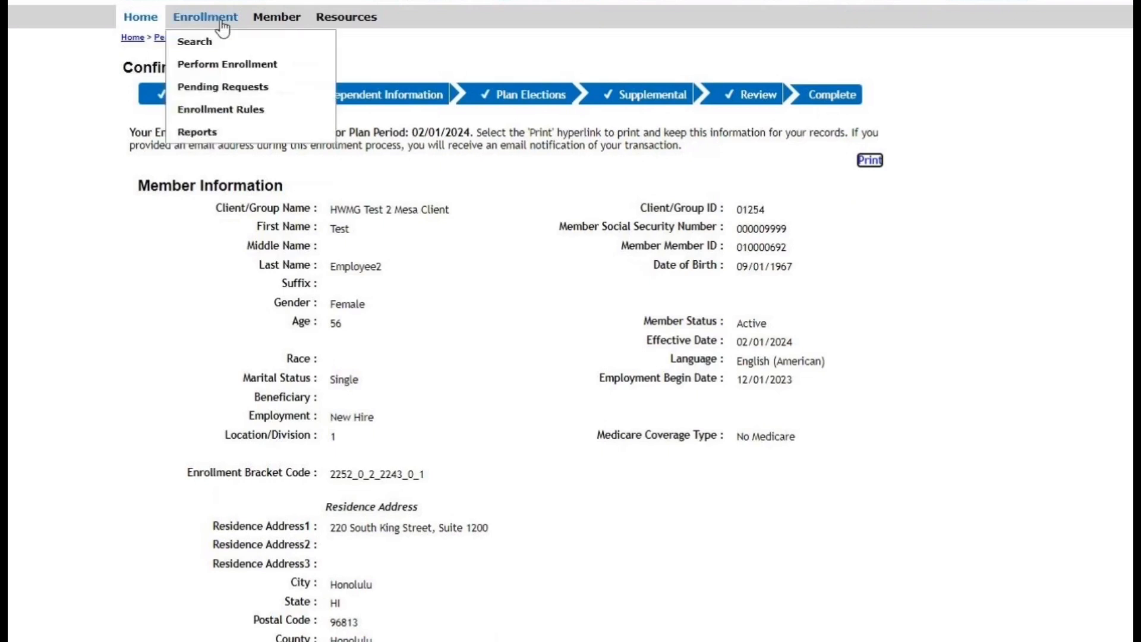
pyautogui.click(228, 66)
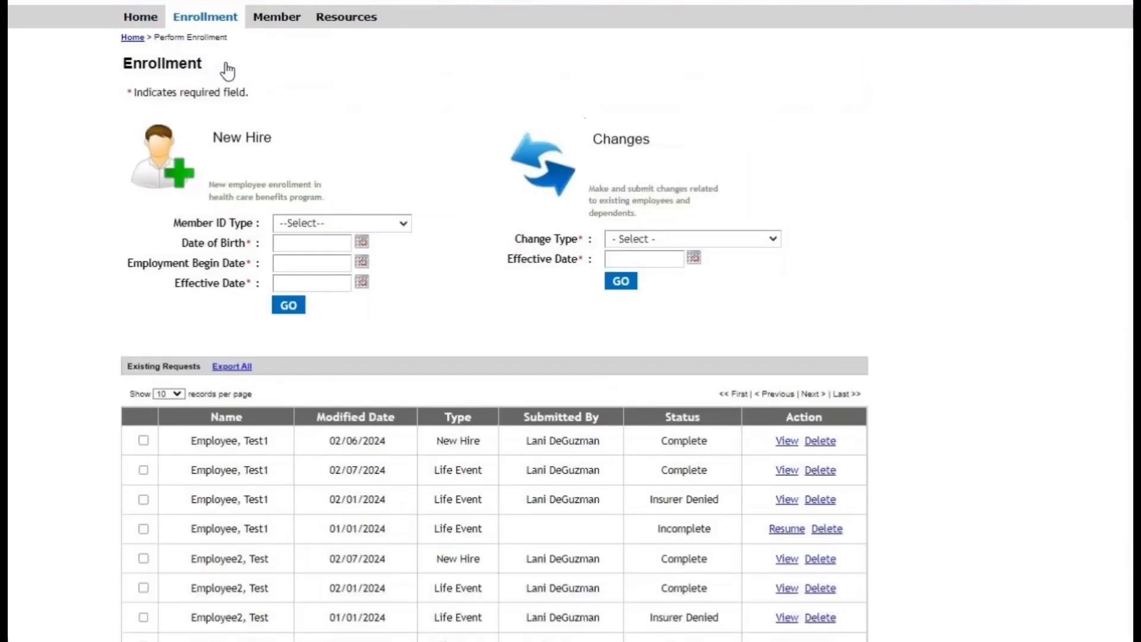
pyautogui.scroll(-2, 430, 301)
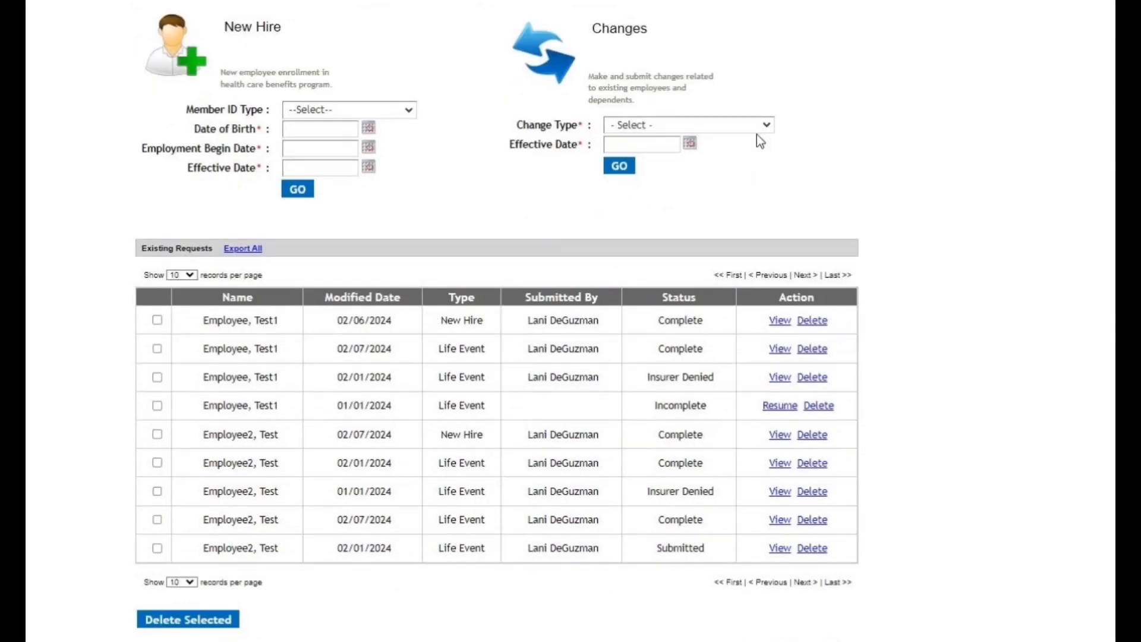
pyautogui.click(769, 126)
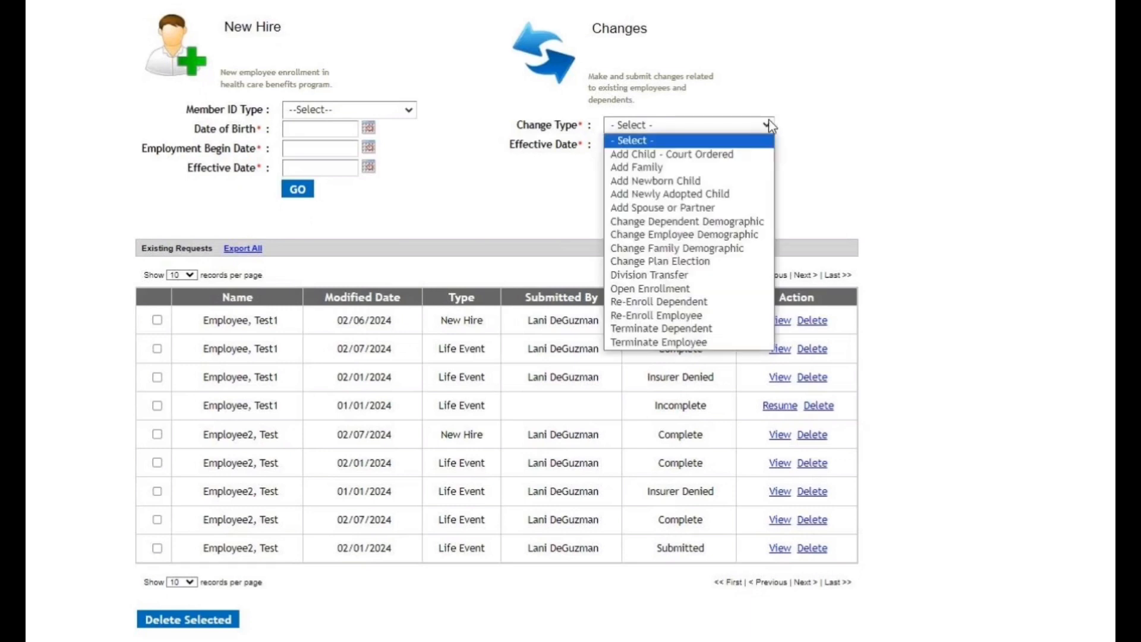
pyautogui.click(720, 256)
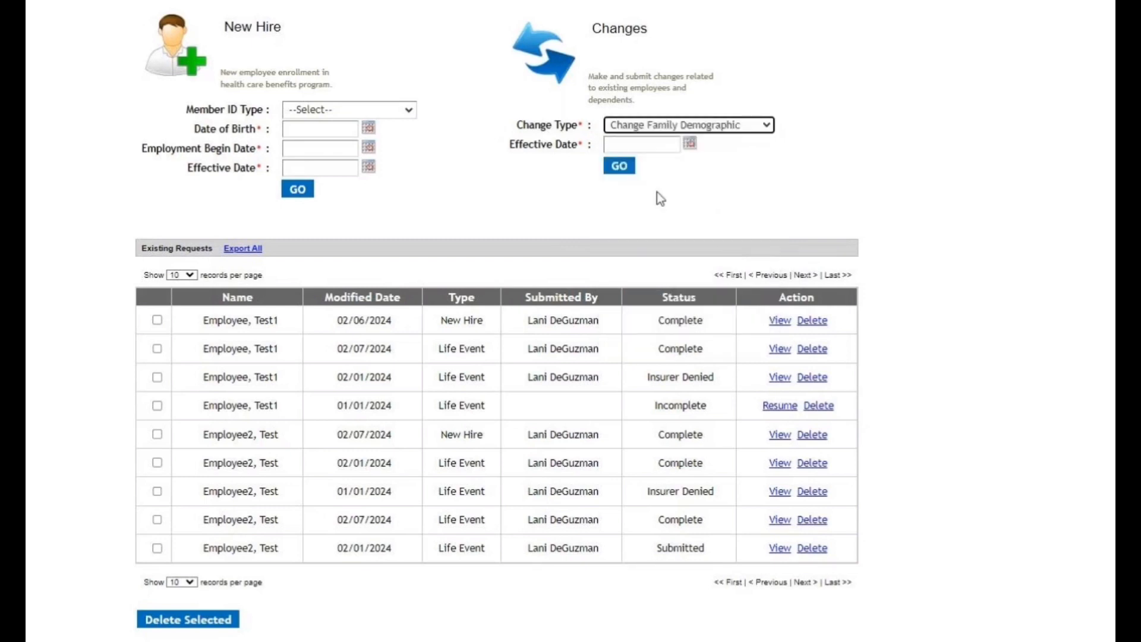
pyautogui.click(651, 144)
pyautogui.click(651, 207)
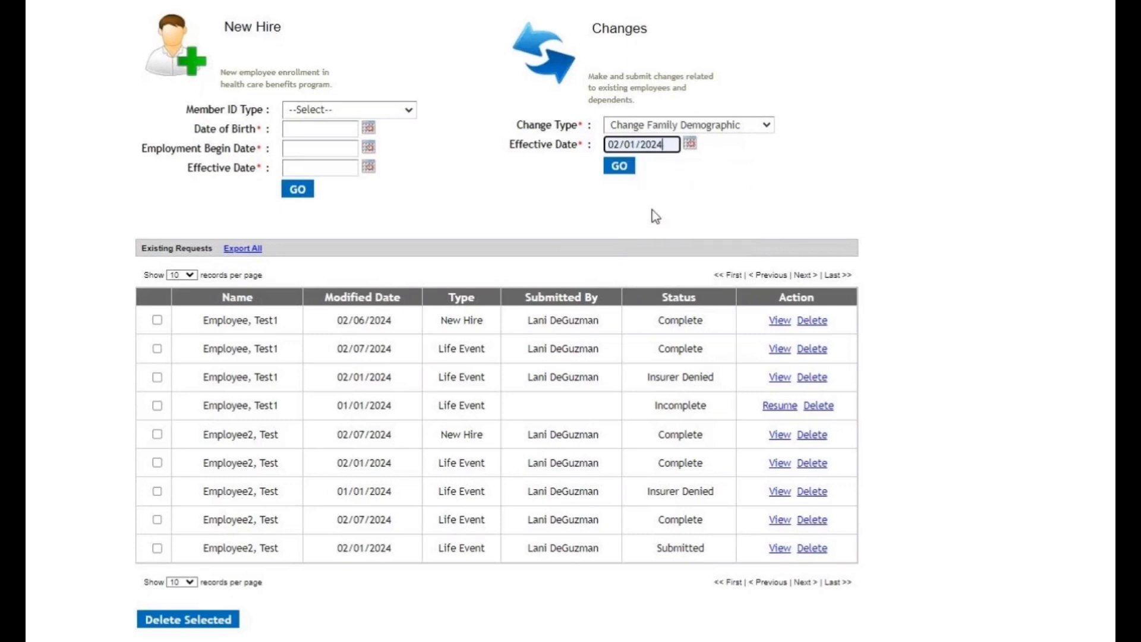
pyautogui.click(628, 171)
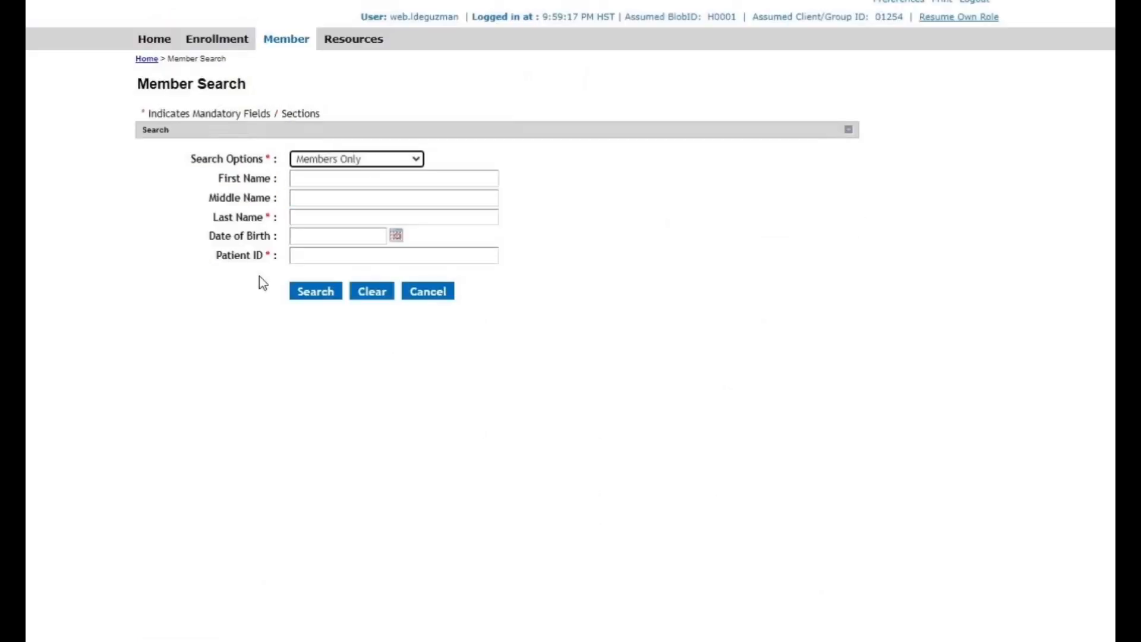
# Search members only by the last name "employee" and open the Test1 member's information for the change request.
pyautogui.click(310, 219)
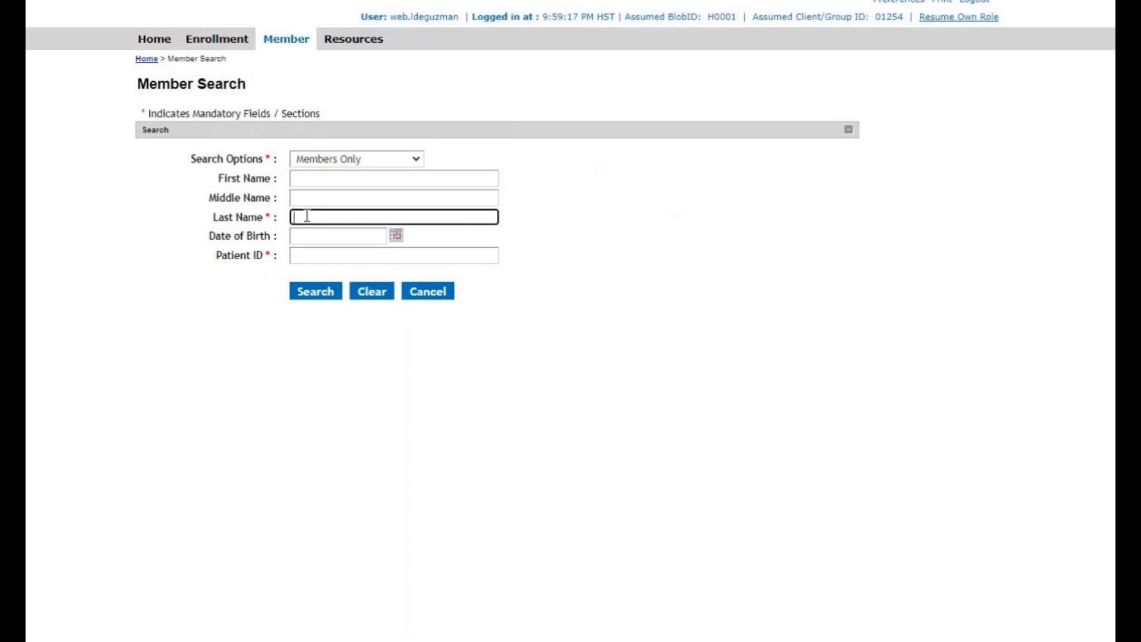
pyautogui.write('employee')
pyautogui.click(313, 291)
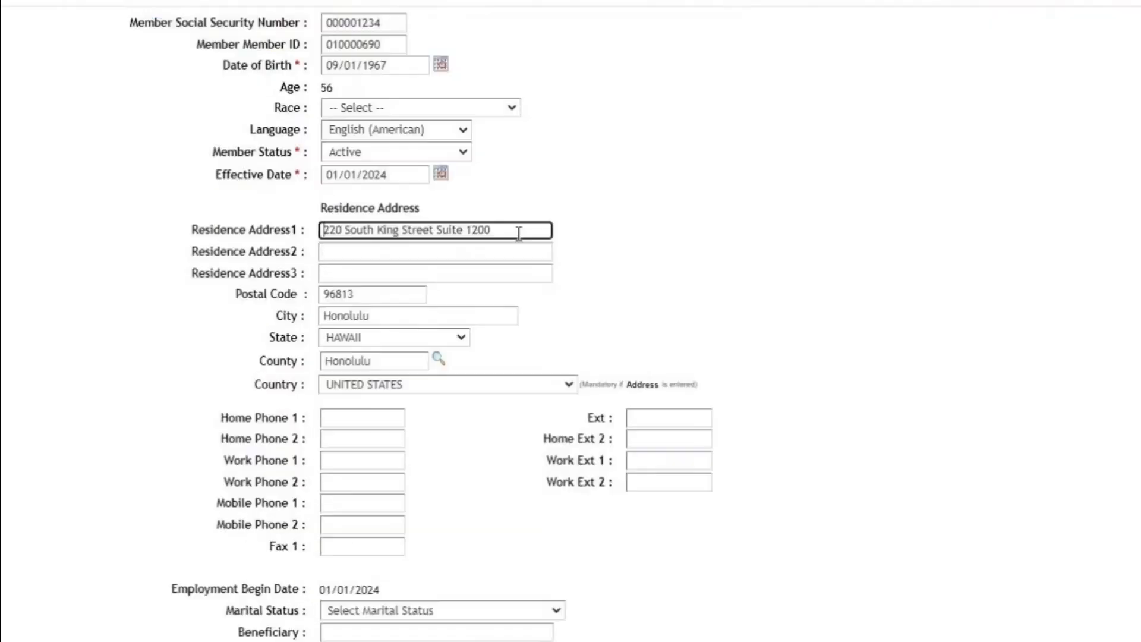
# Replace the first line of the member's residence address with the new street address.
pyautogui.click(520, 232)
pyautogui.moveTo(519, 232); pyautogui.dragTo(250, 254)
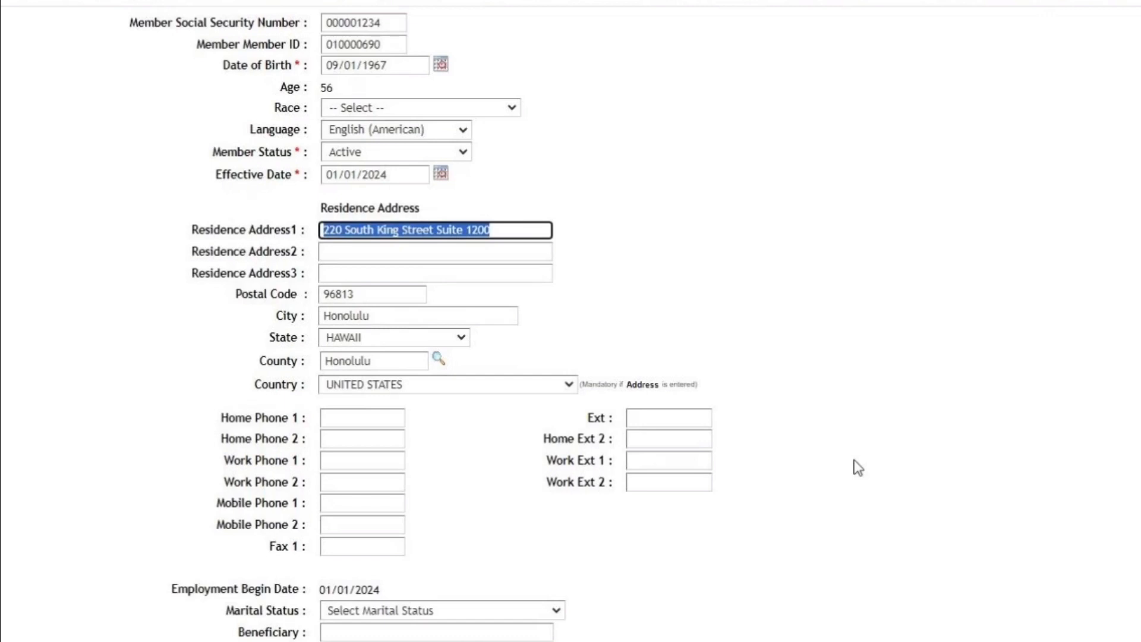
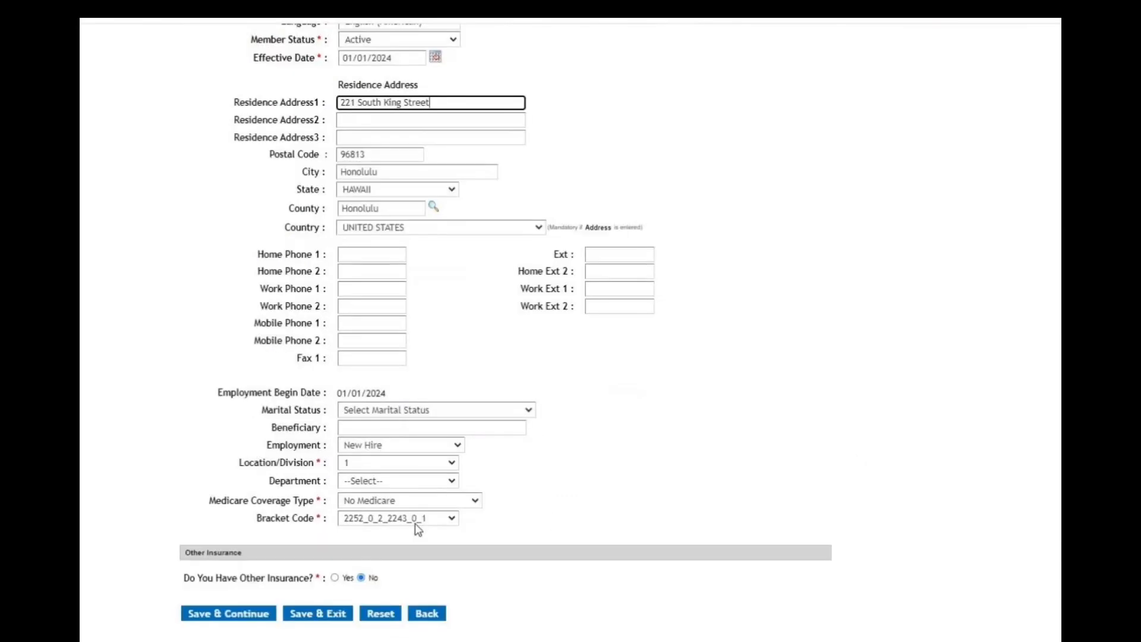
# Set the Bracket Code to 2252_0_2_2243_0_1, save the member information, and apply the new address to matching dependents.
pyautogui.click(415, 523)
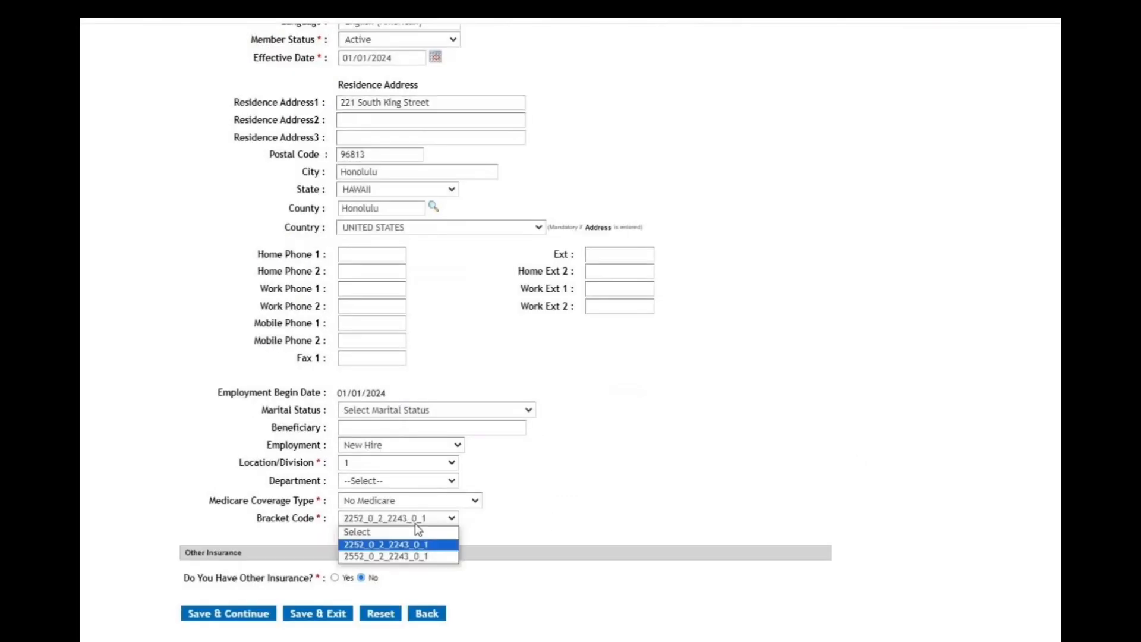
pyautogui.click(383, 544)
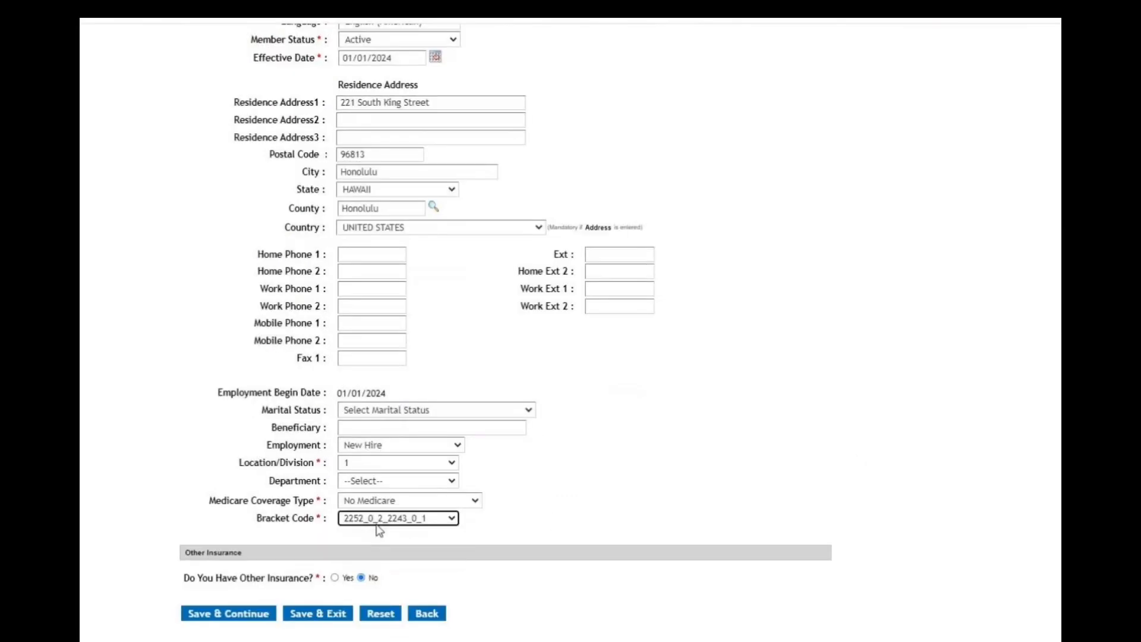
pyautogui.click(231, 613)
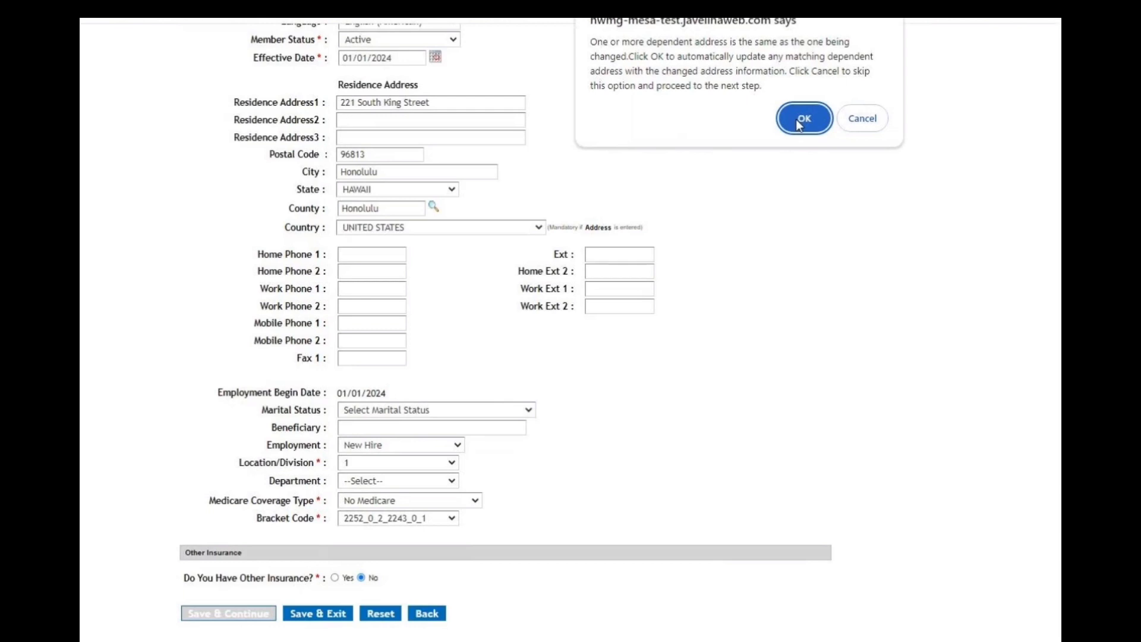
pyautogui.click(801, 121)
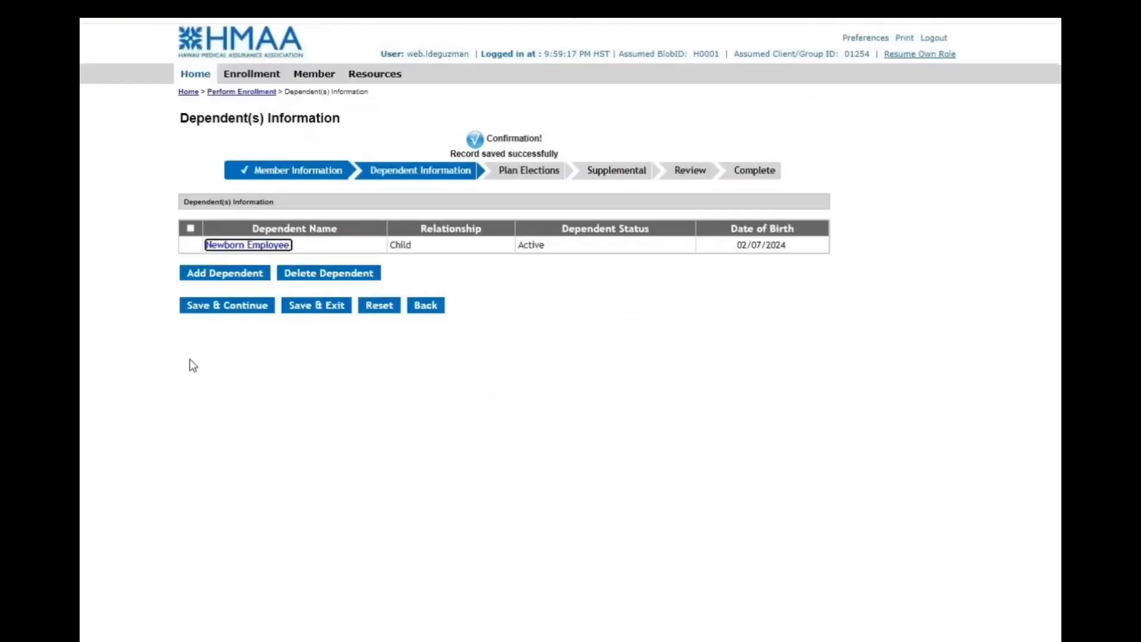
# Continue to the plan elections, set medical, prescription and vision coverage to Member and One Dependent, and save them.
pyautogui.click(240, 309)
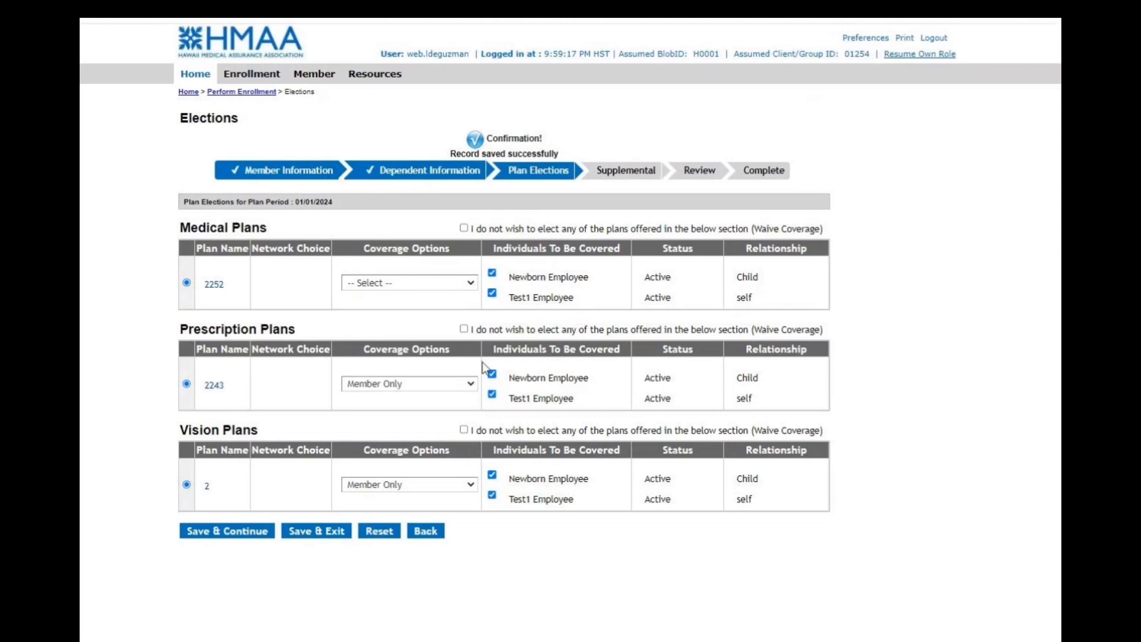
pyautogui.click(470, 284)
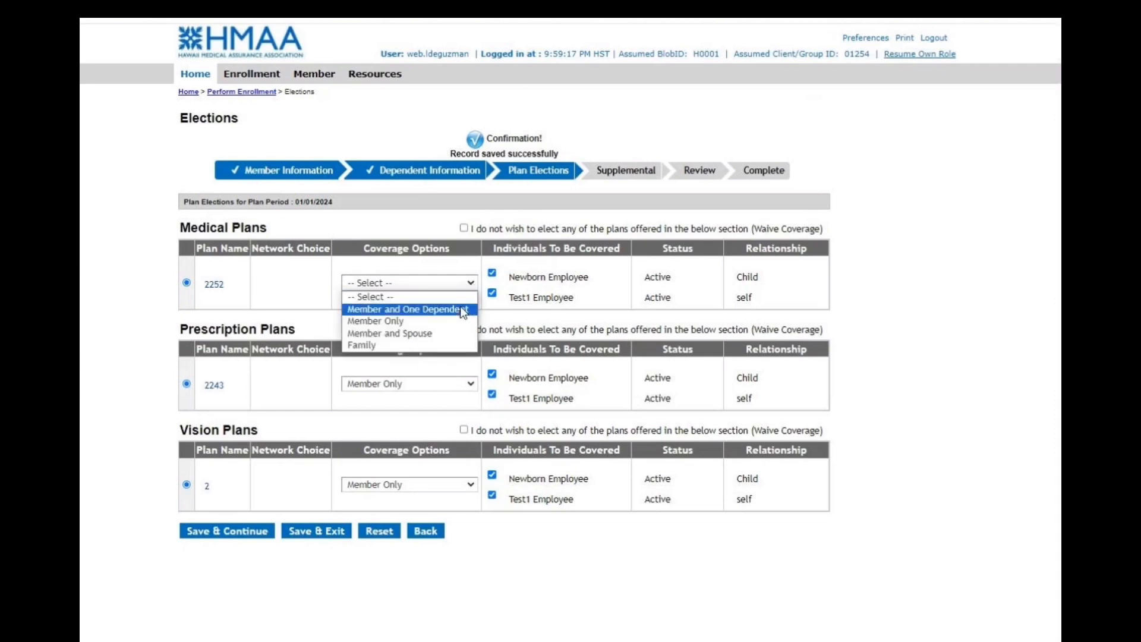
pyautogui.click(461, 309)
pyautogui.click(450, 355)
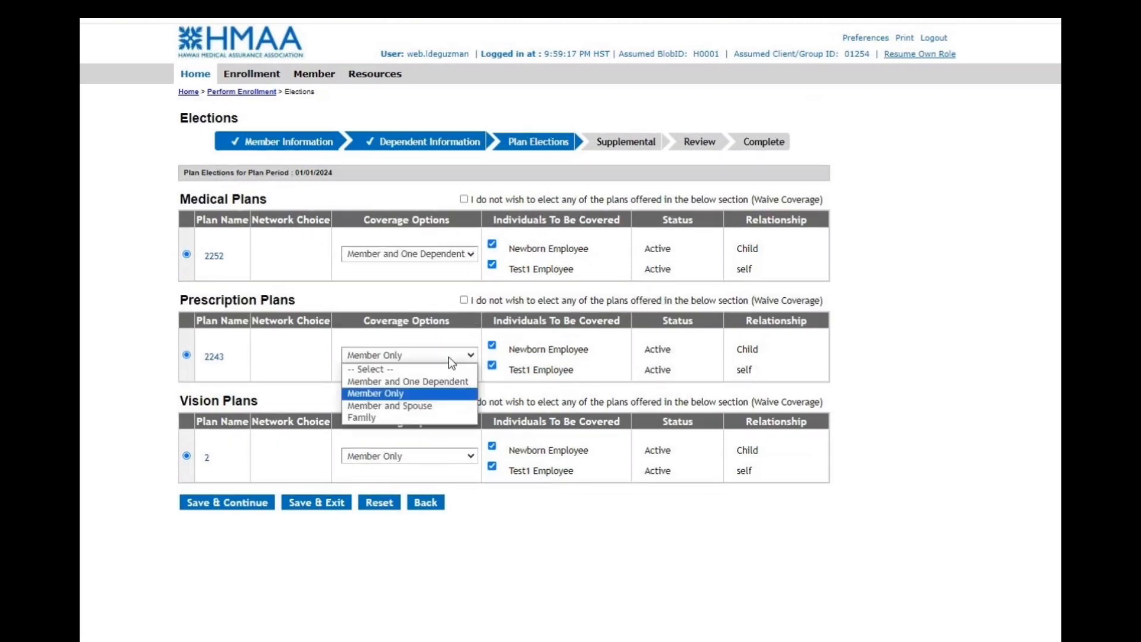
pyautogui.click(435, 381)
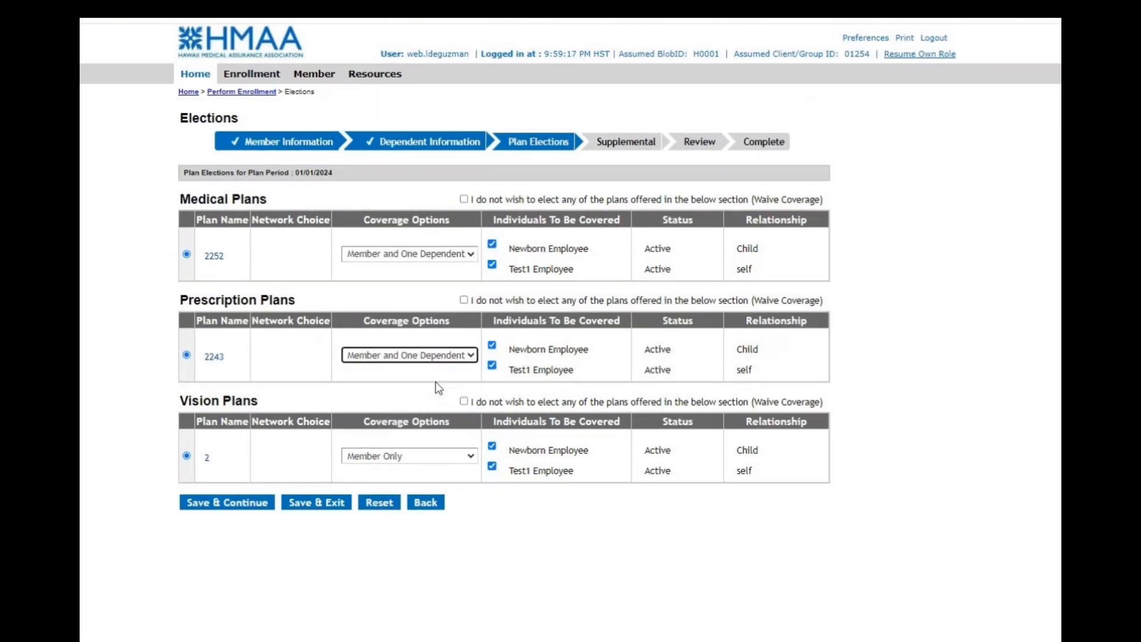
pyautogui.click(427, 460)
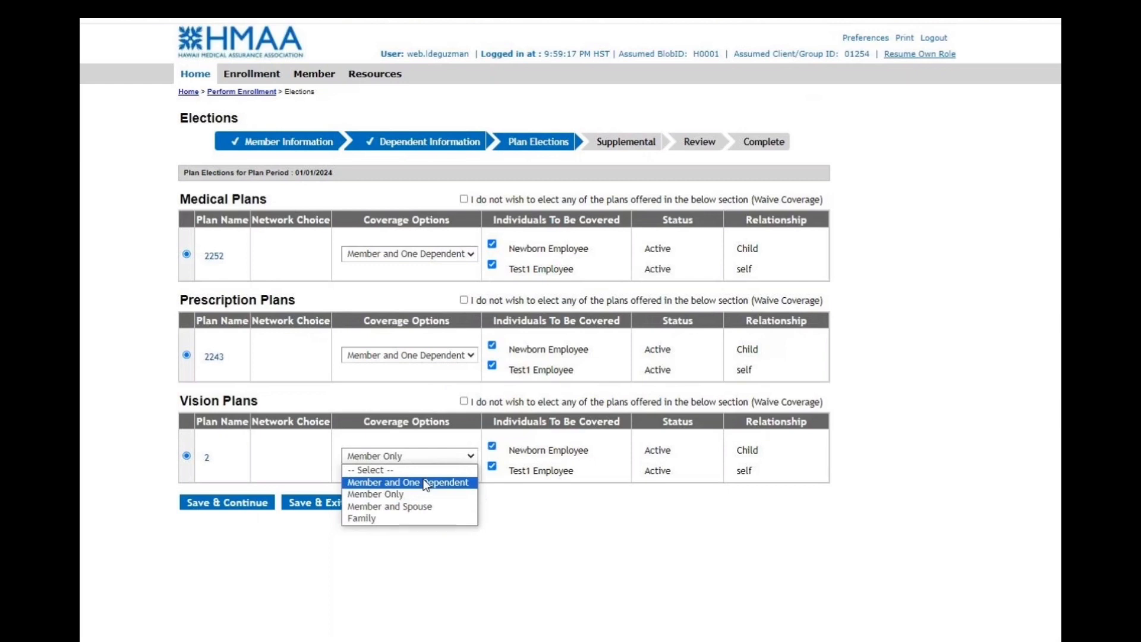
pyautogui.click(426, 483)
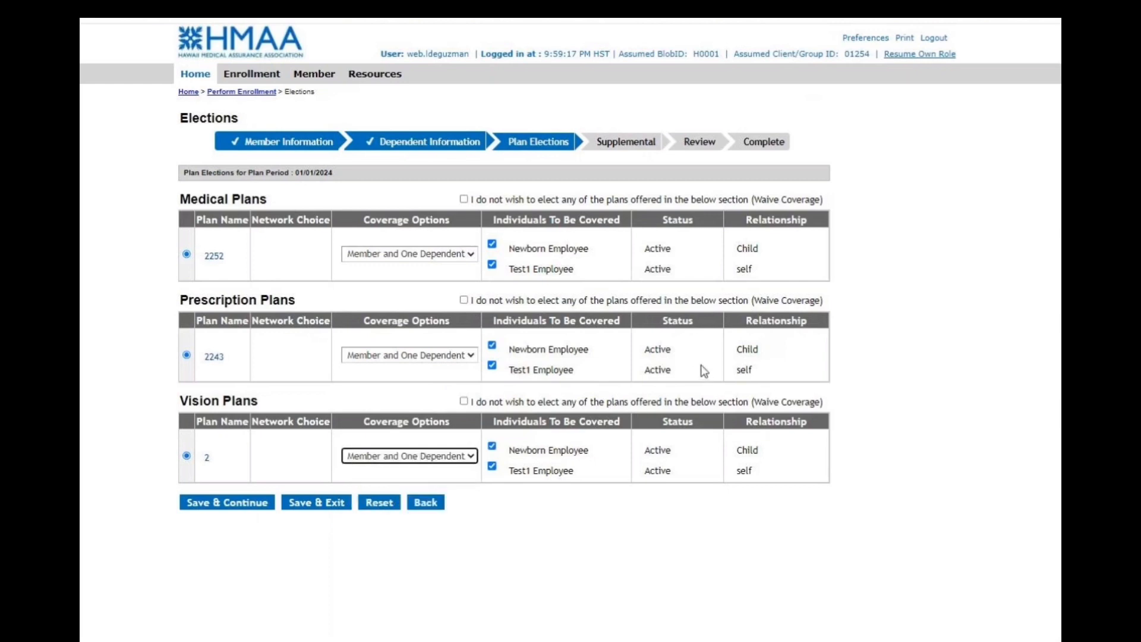
pyautogui.click(227, 504)
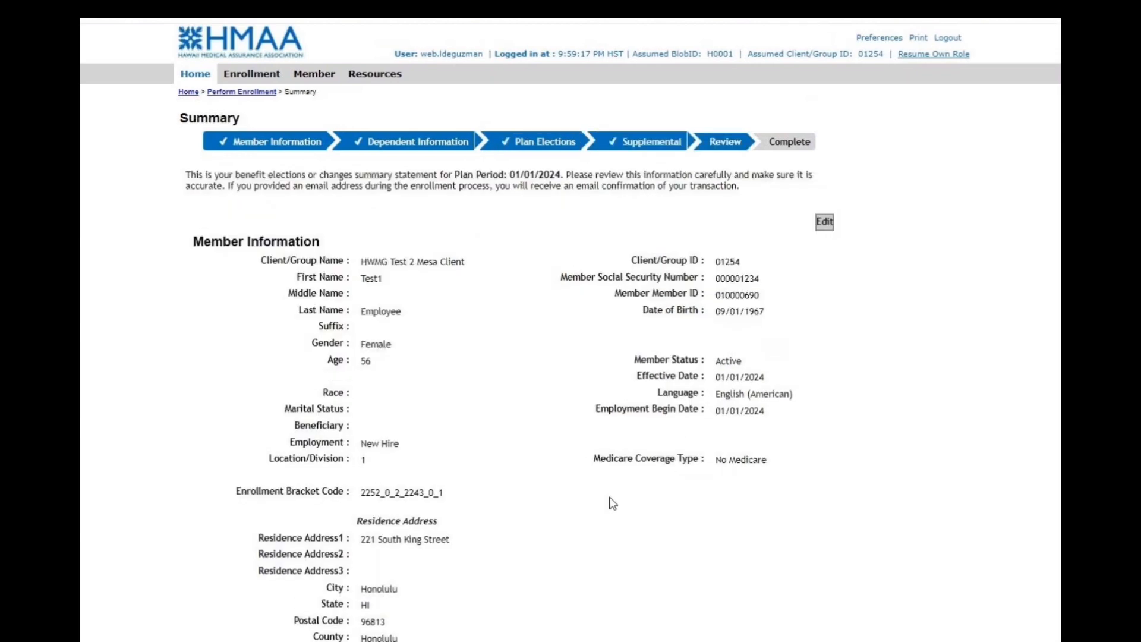
# Review the enrollment summary, open the newborn dependent's record to check its residence address, and save the dependent information.
pyautogui.scroll(-3, 581, 502)
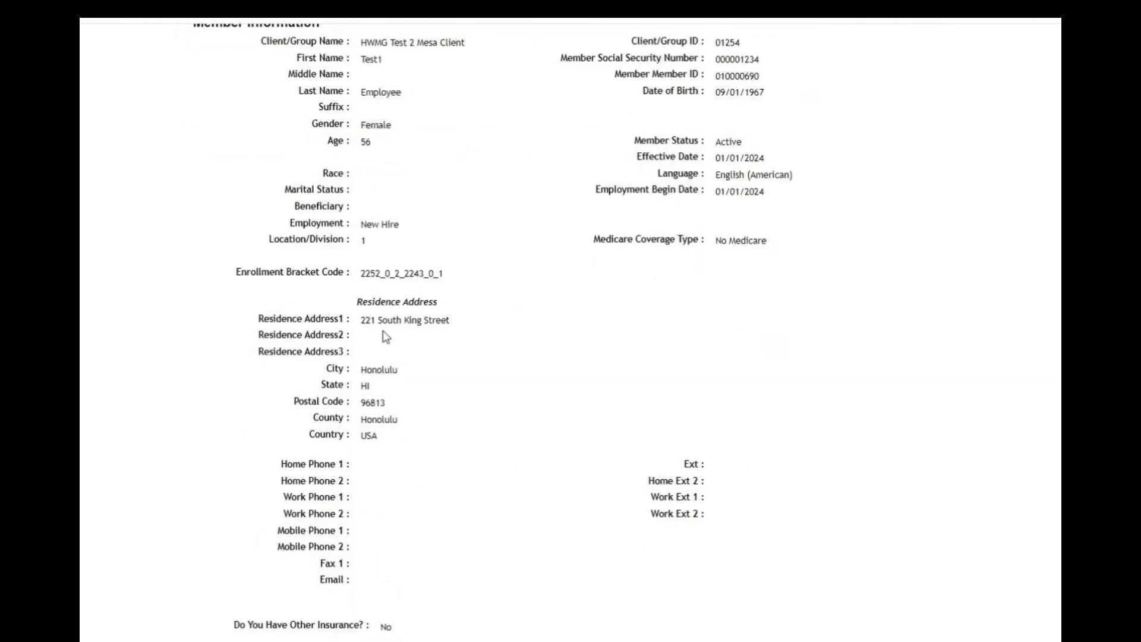
pyautogui.scroll(-4, 502, 379)
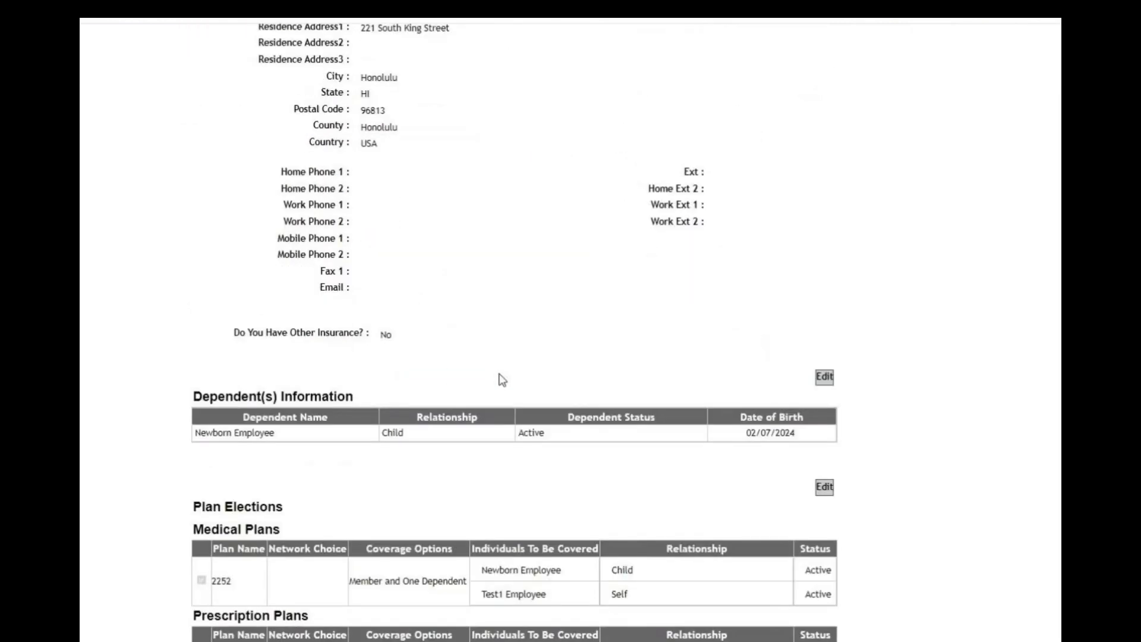
pyautogui.scroll(-1, 502, 379)
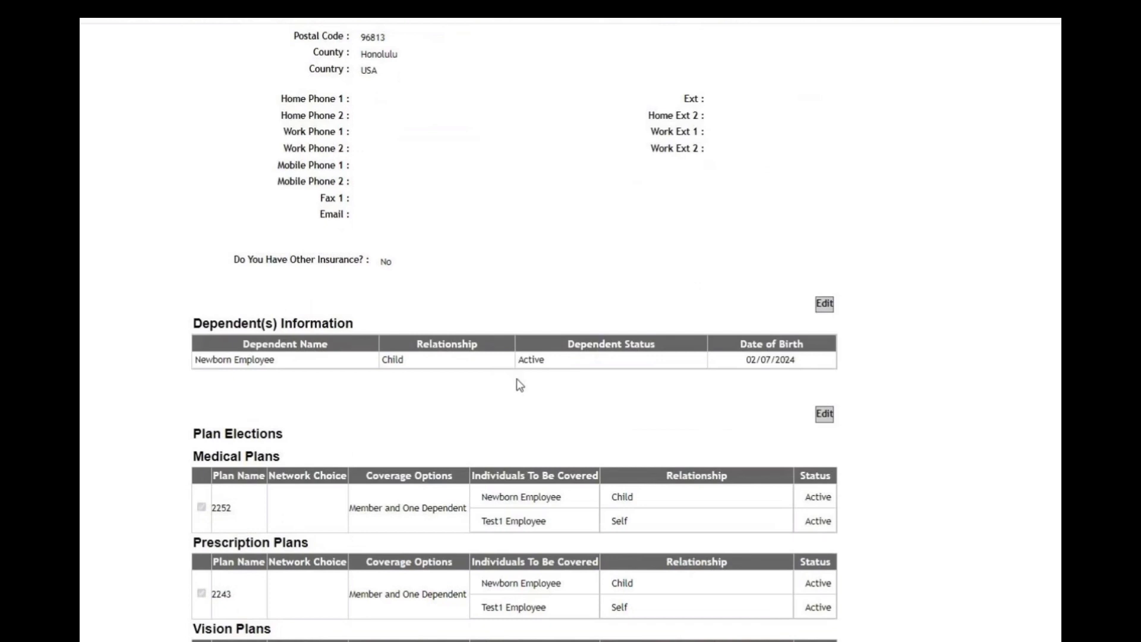
pyautogui.click(825, 304)
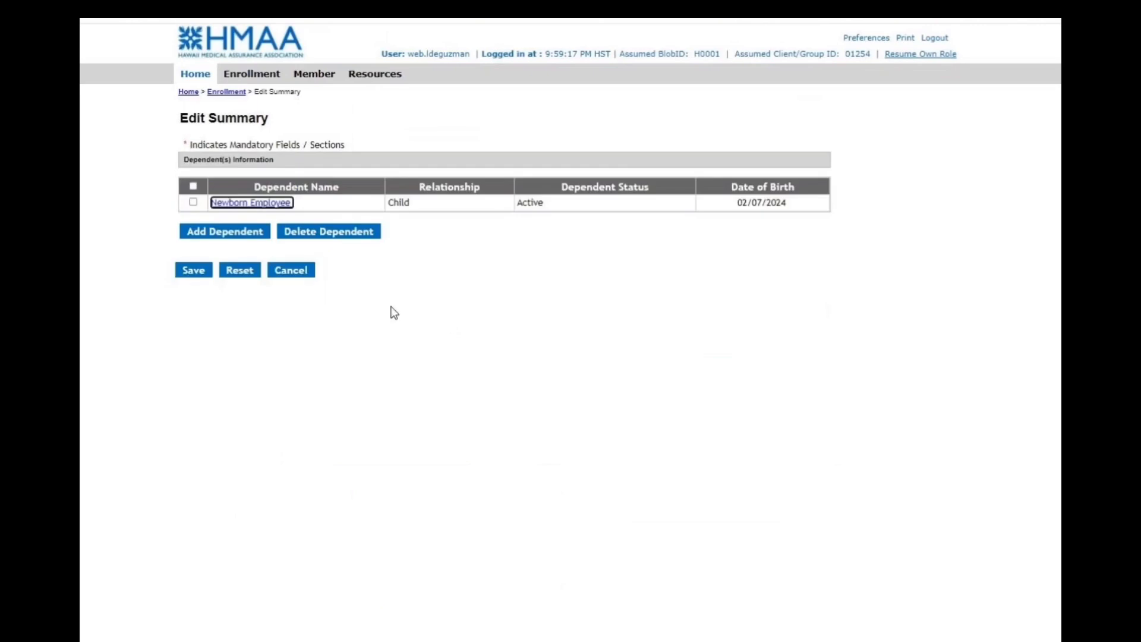
pyautogui.click(256, 203)
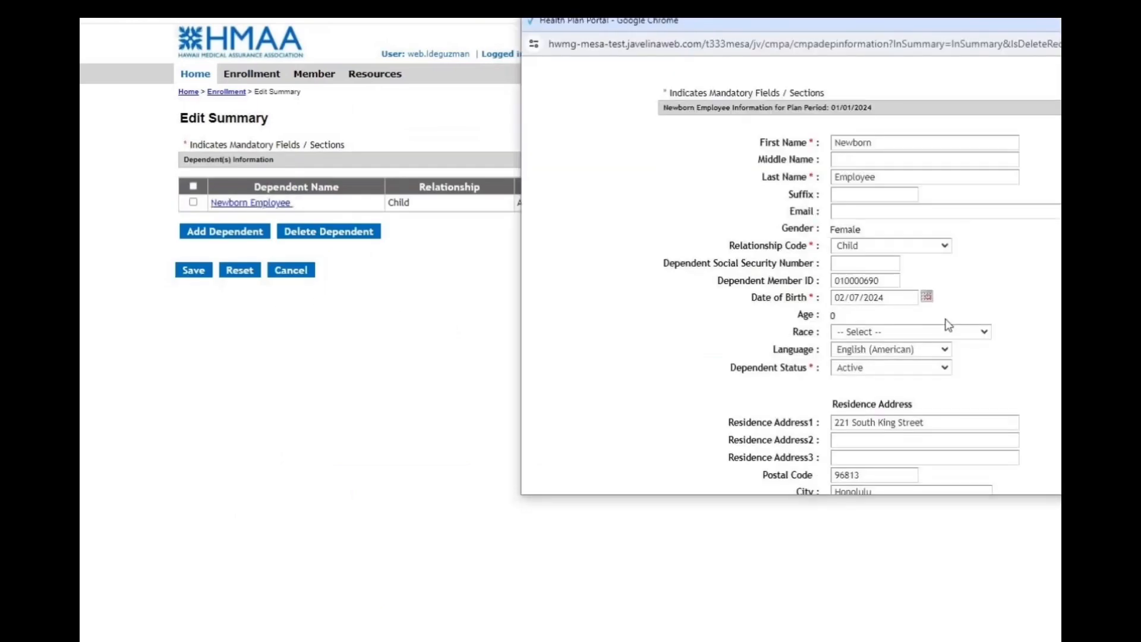
pyautogui.scroll(-2, 886, 327)
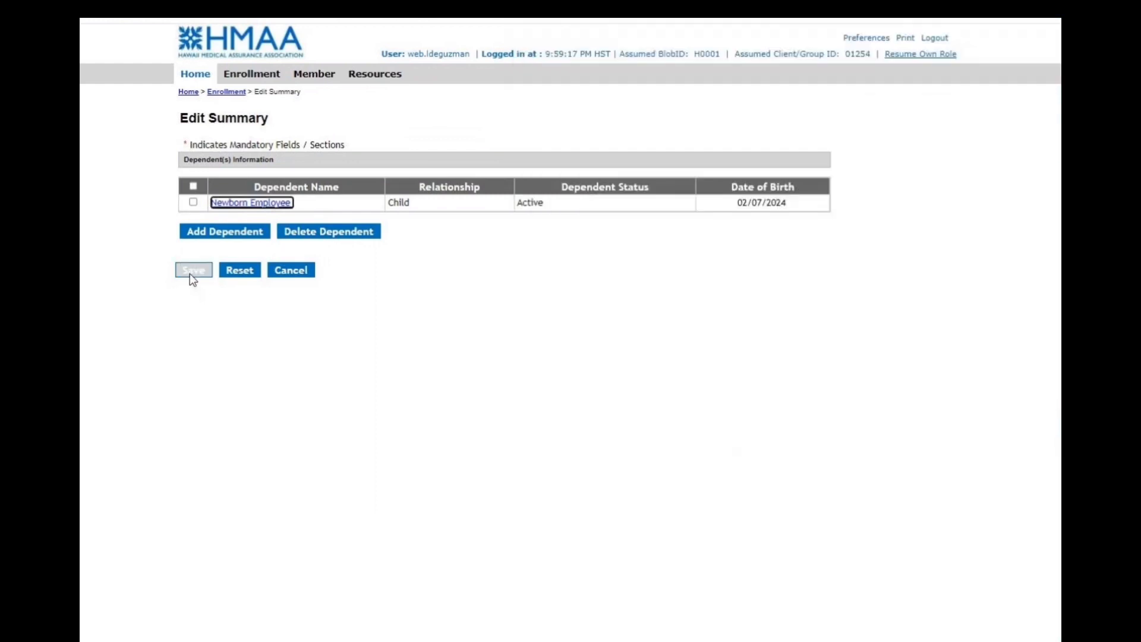
pyautogui.click(191, 273)
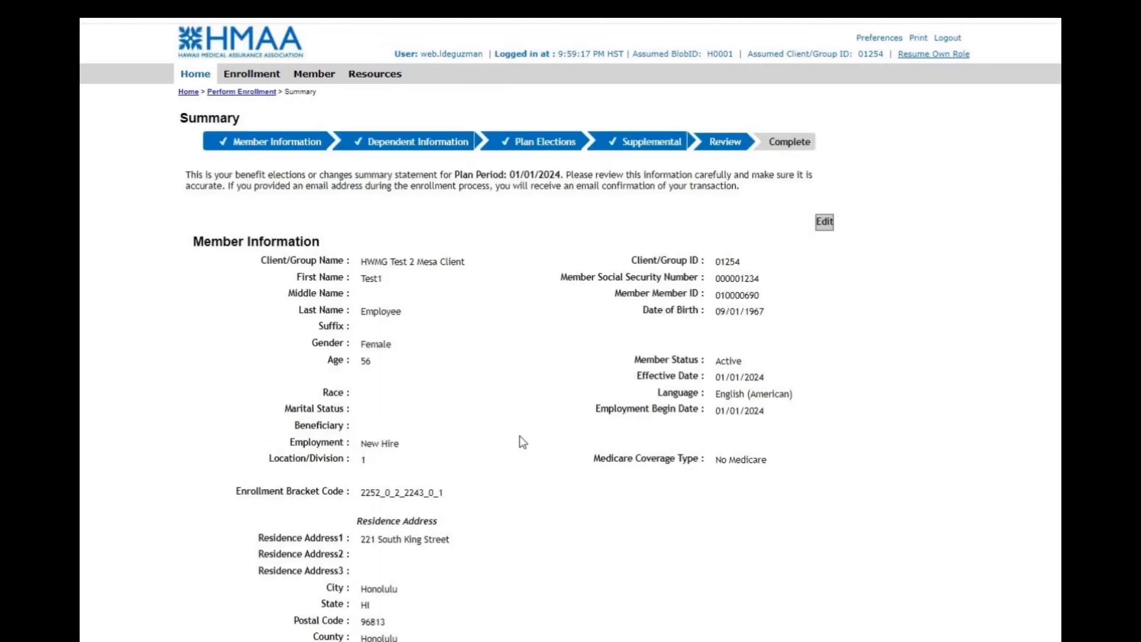
# Sign the Acceptance section with the submitter's first and last name and submit the change request.
pyautogui.scroll(-12, 521, 440)
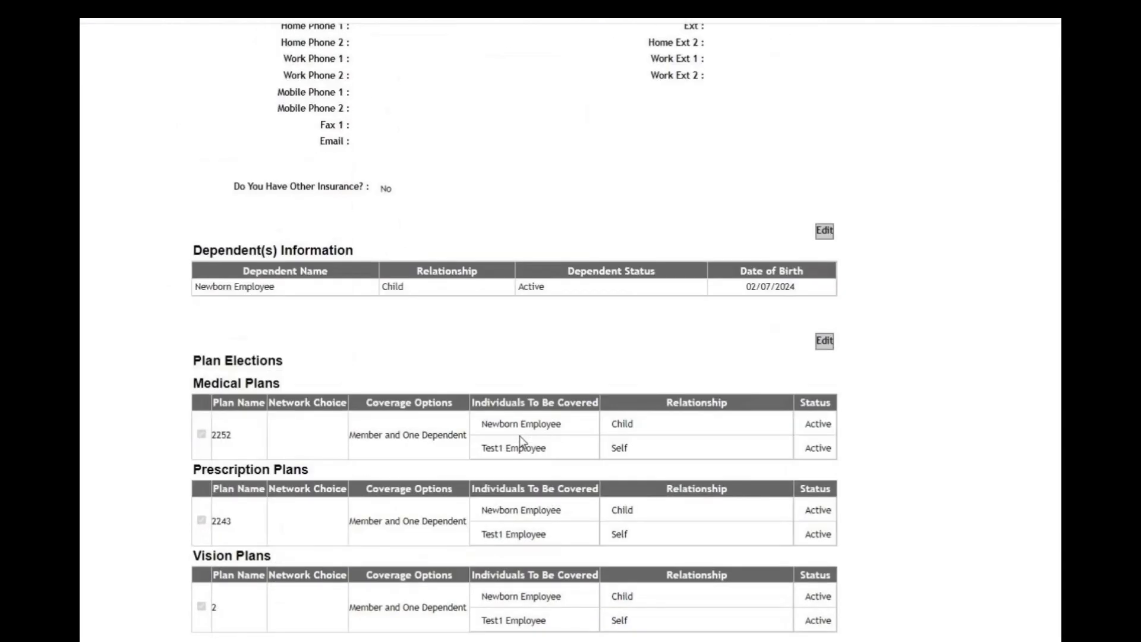
pyautogui.scroll(-1, 521, 441)
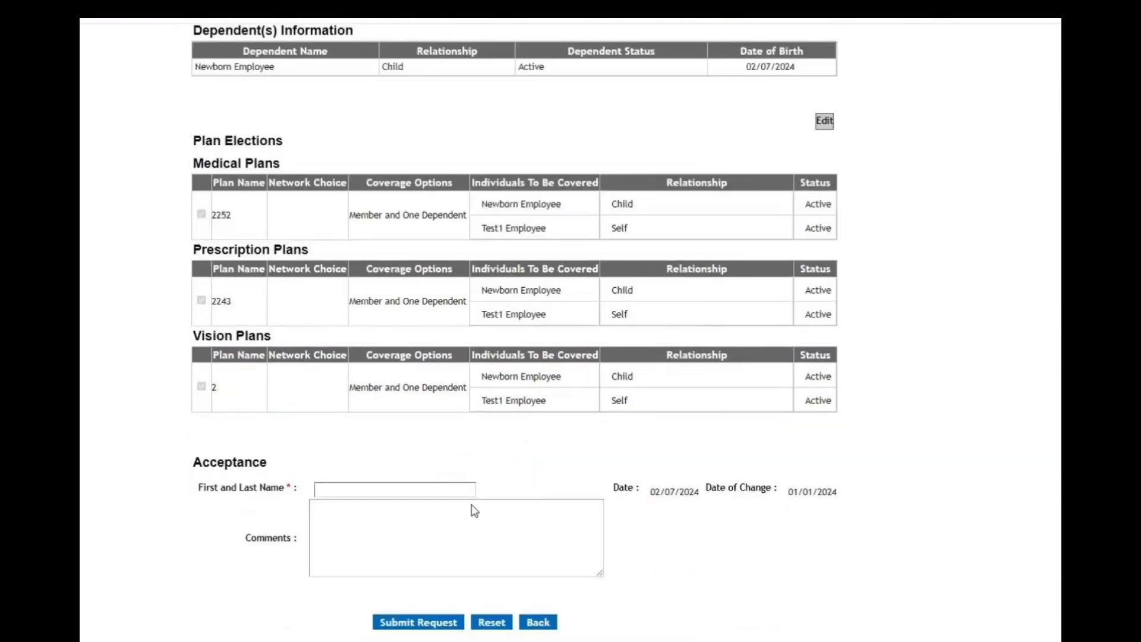
pyautogui.click(364, 490)
pyautogui.click(419, 519)
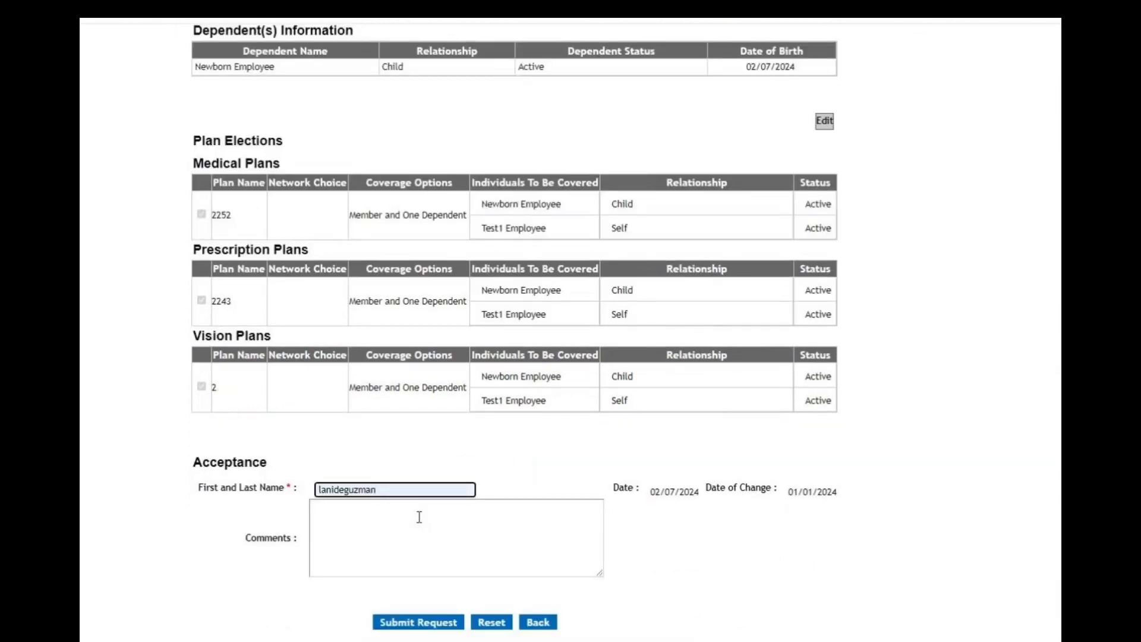
pyautogui.click(409, 625)
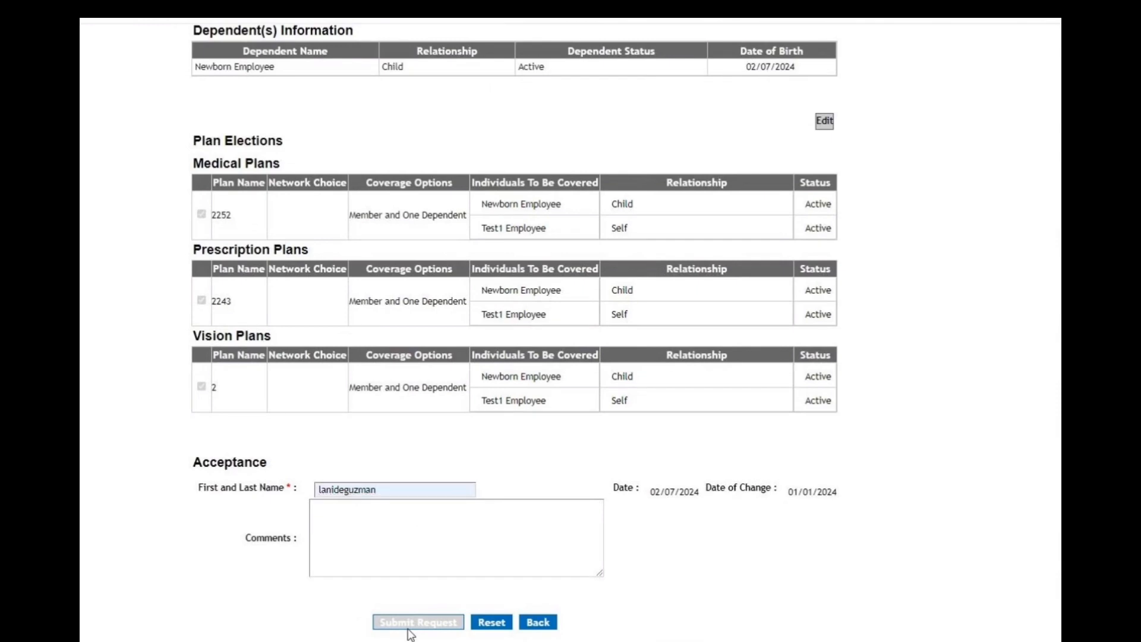